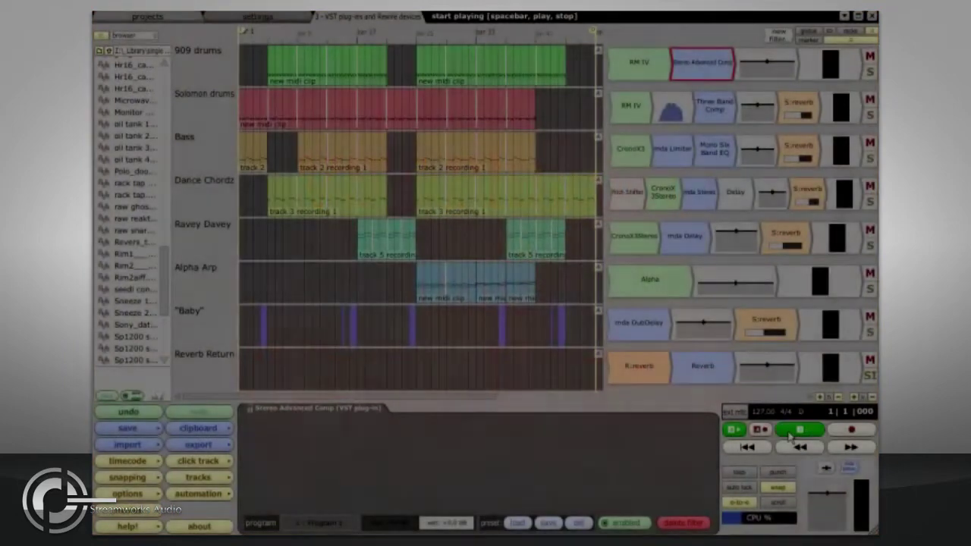
# - Start playback, then open and close the RM IV drum sampler editor on the 909 drums track
pyautogui.click(797, 431)
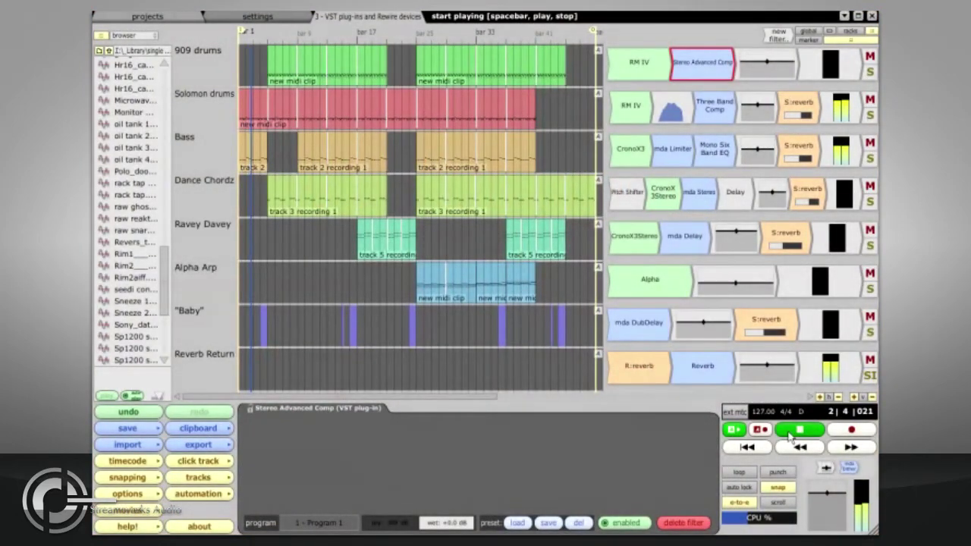
pyautogui.doubleClick(654, 70)
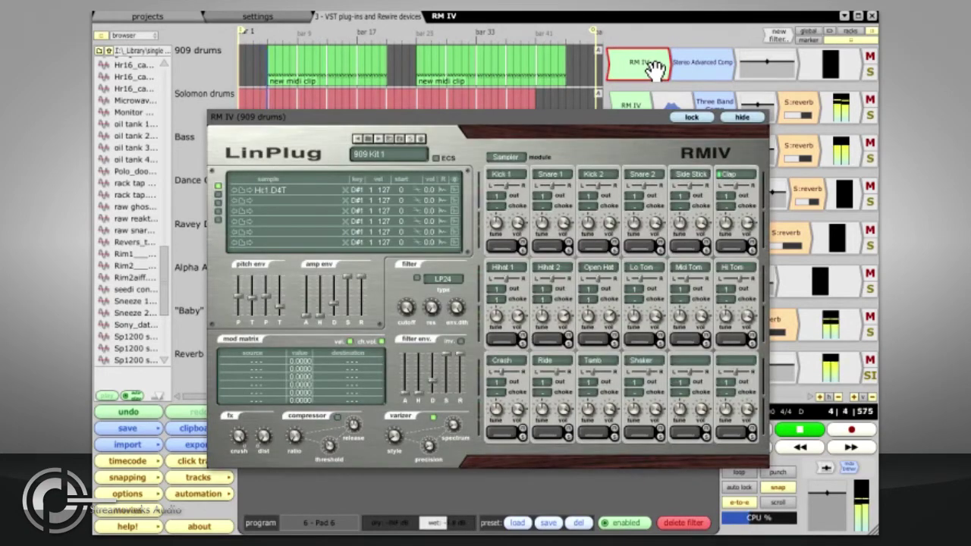
pyautogui.click(743, 119)
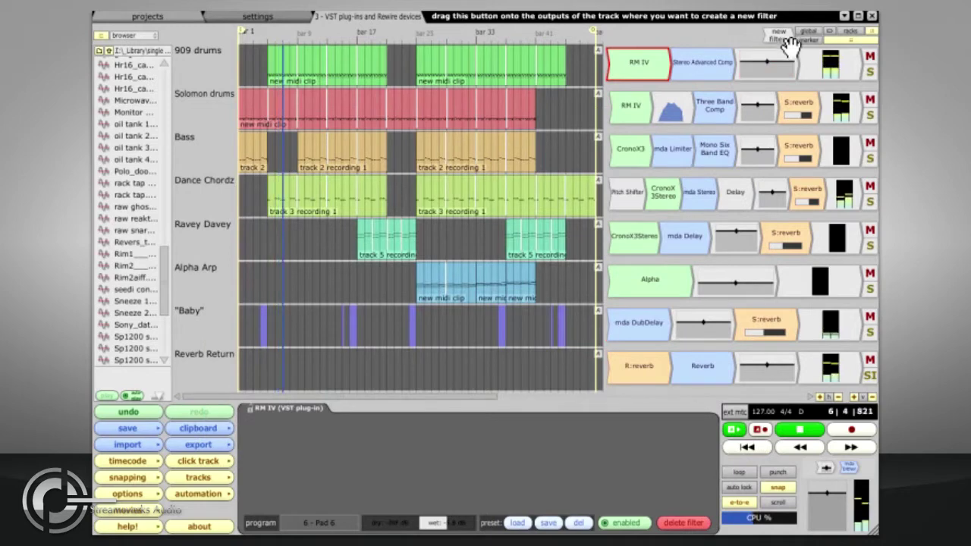
# - Insert a Mackie Mono Advanced Comp into the Baby track's filter chain and hide its window
pyautogui.moveTo(789, 45); pyautogui.dragTo(679, 332)
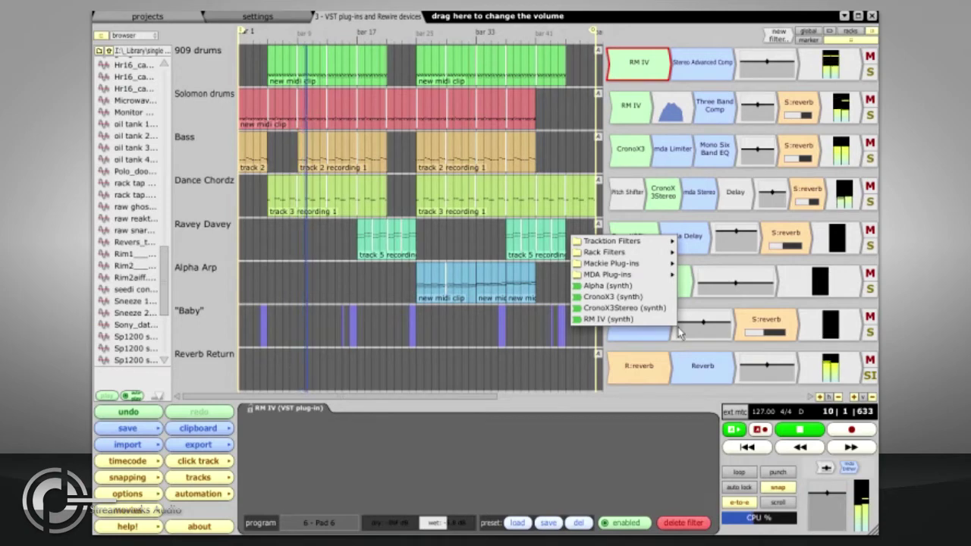
pyautogui.moveTo(658, 267)
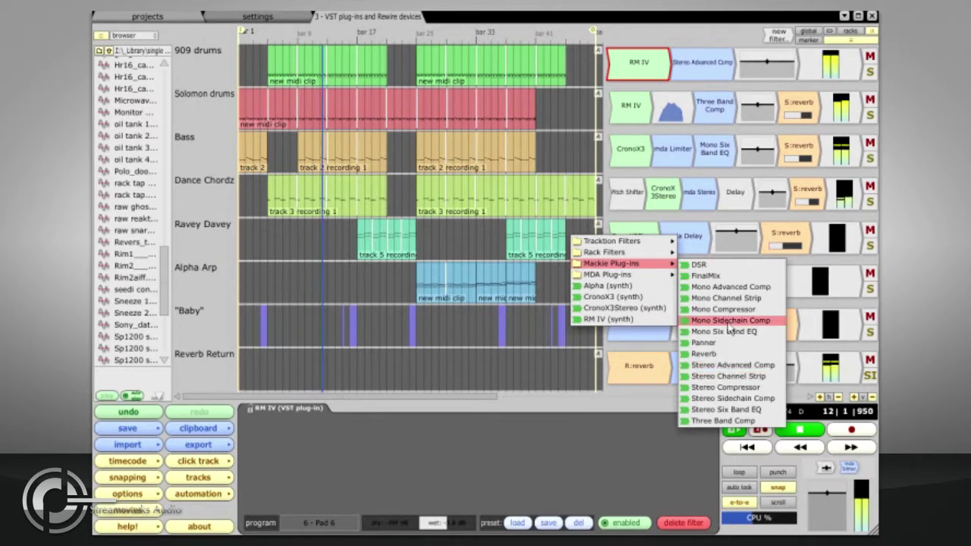
pyautogui.click(728, 287)
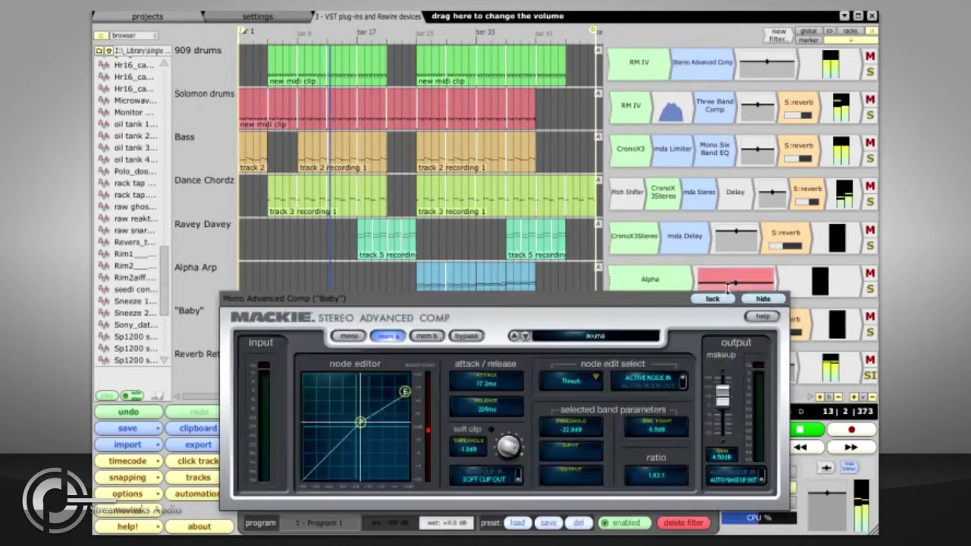
pyautogui.click(762, 298)
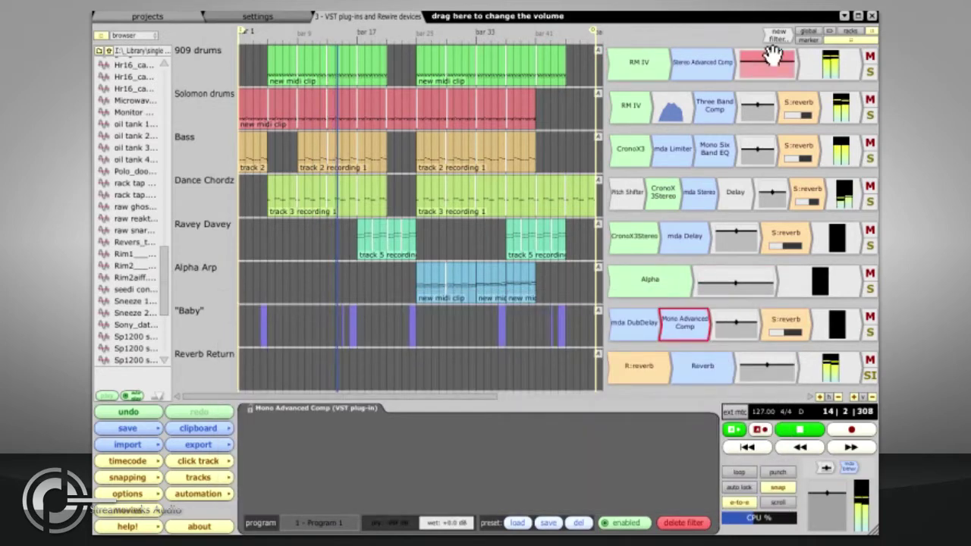
# - Add the LinPlug Alpha synth to the Baby track, hide it, then delete it again
pyautogui.moveTo(777, 34); pyautogui.dragTo(709, 327)
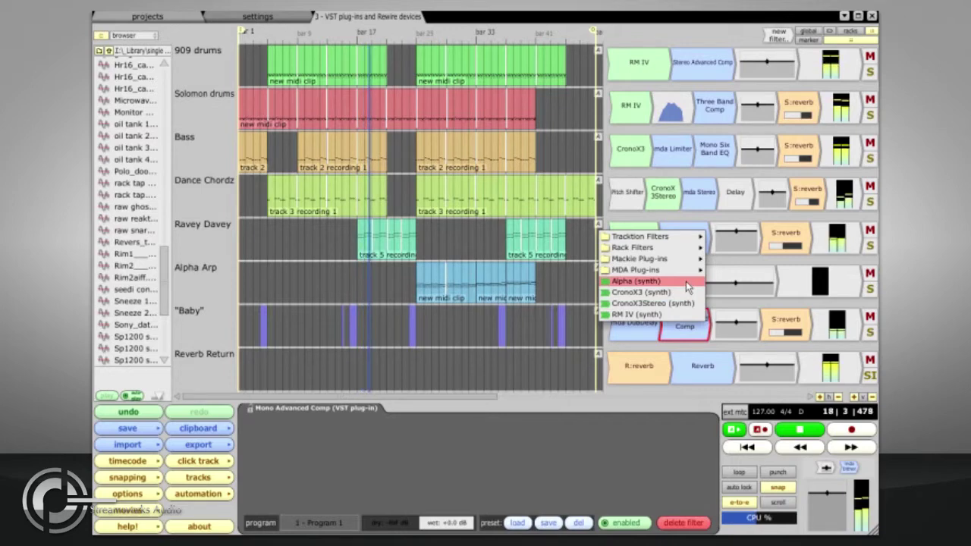
pyautogui.moveTo(668, 258)
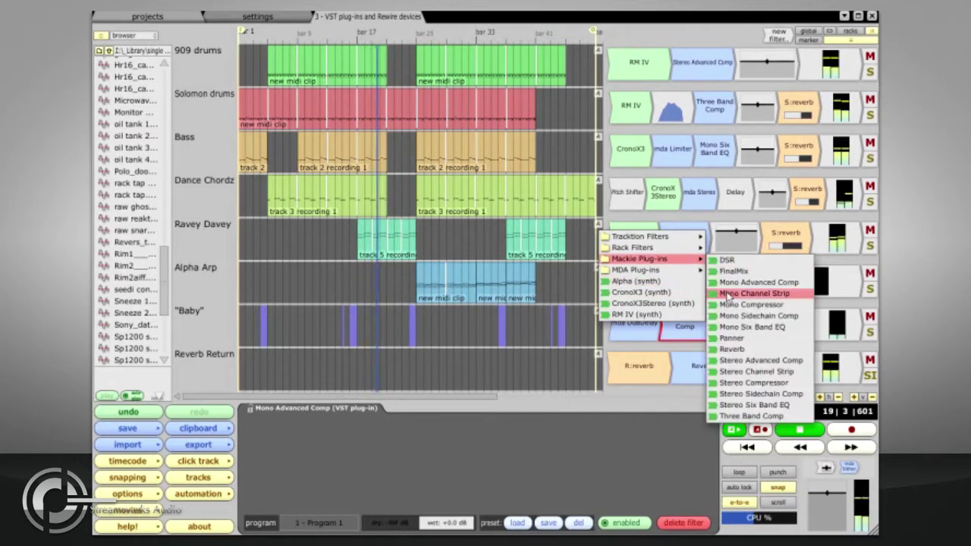
pyautogui.click(667, 281)
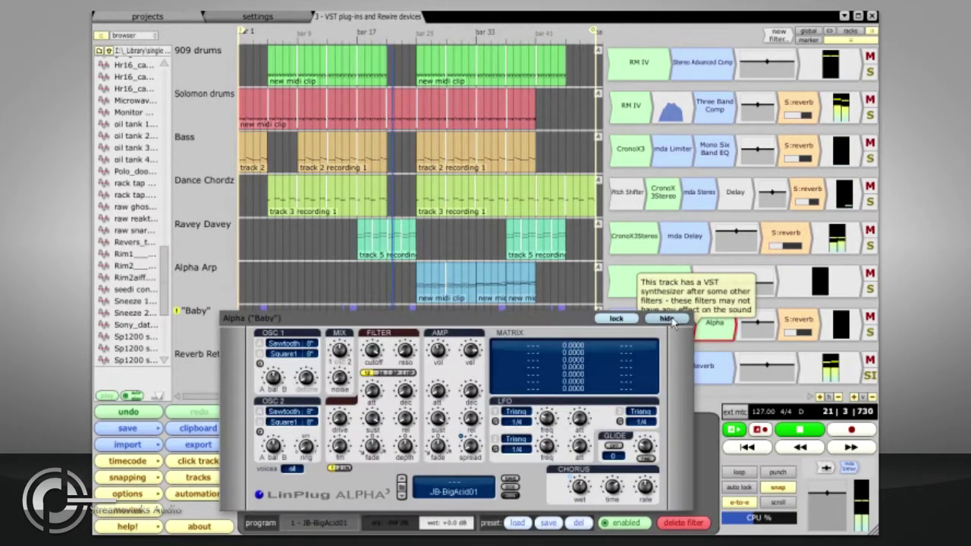
pyautogui.click(668, 319)
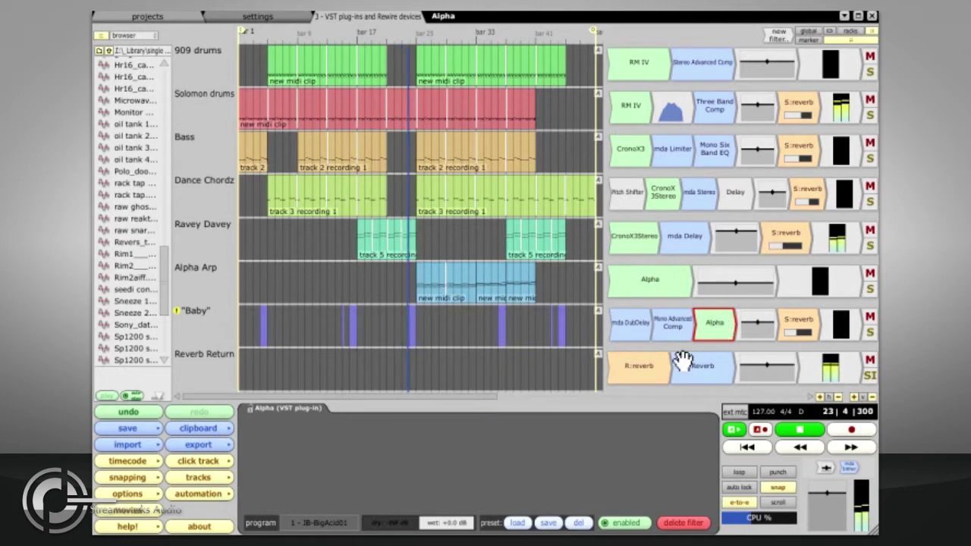
pyautogui.moveTo(179, 318)
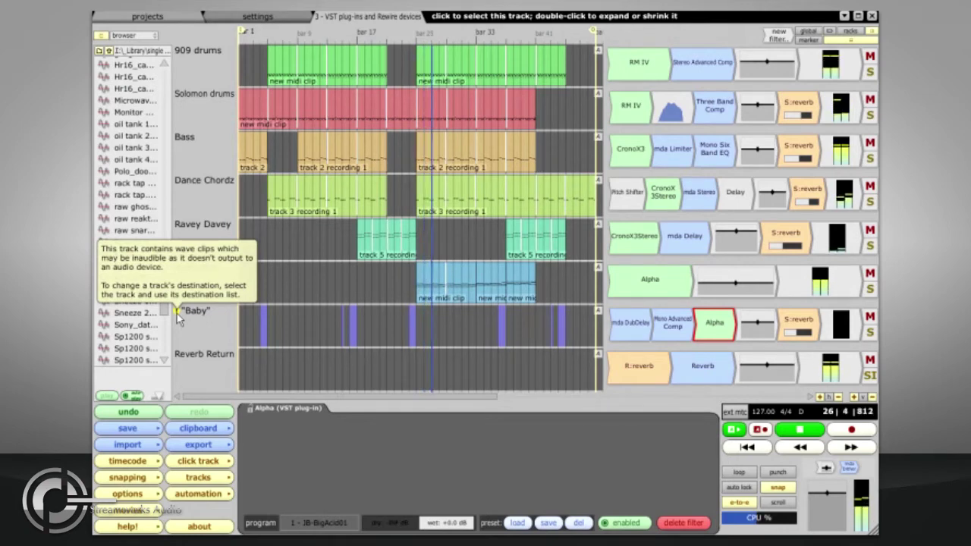
pyautogui.press('Delete')
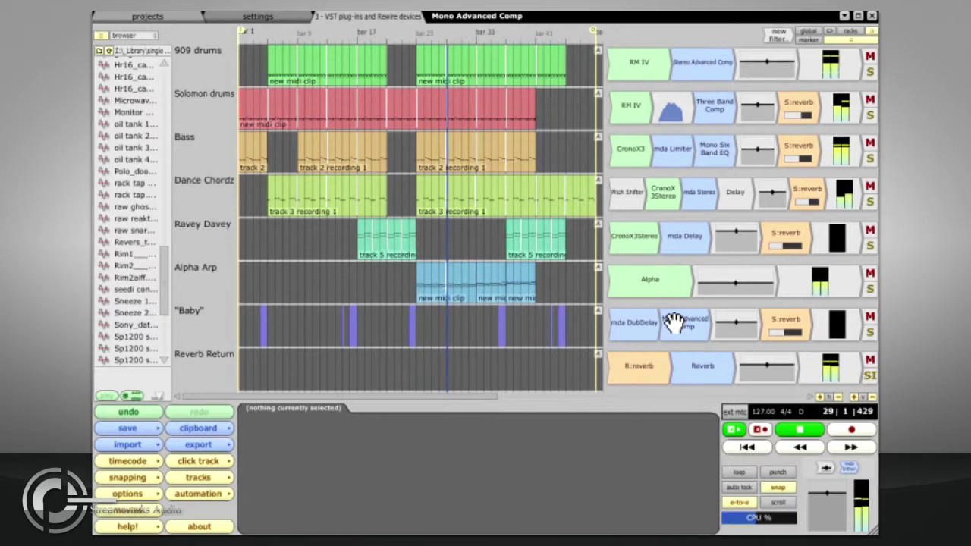
# - View the mda Limiter and mda Stereo settings, then open the CronoX3 editor on Dance Chordz
pyautogui.click(670, 155)
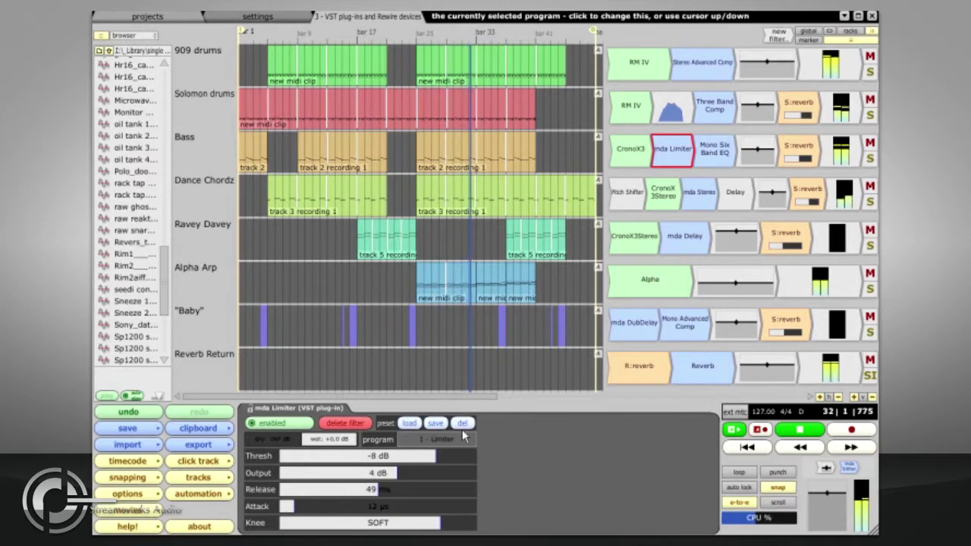
pyautogui.click(702, 199)
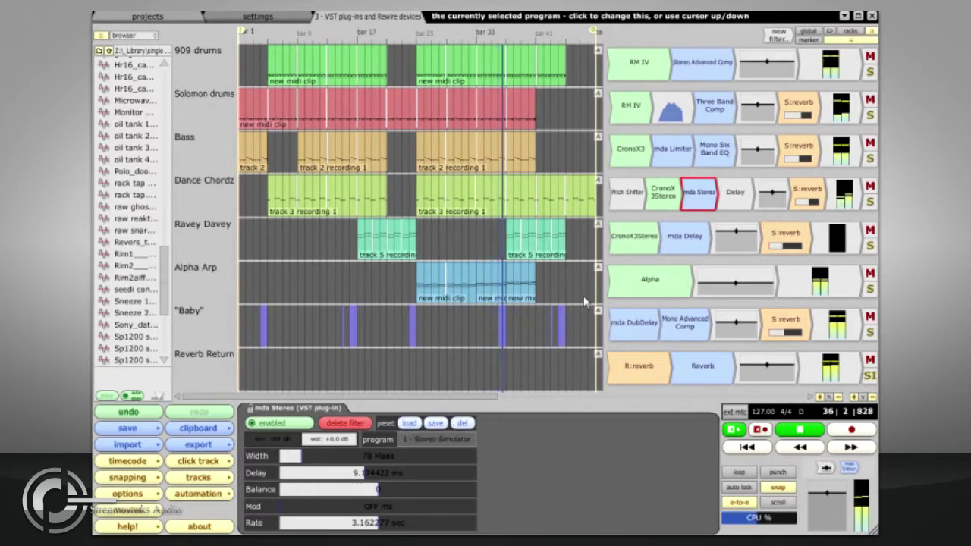
pyautogui.click(662, 192)
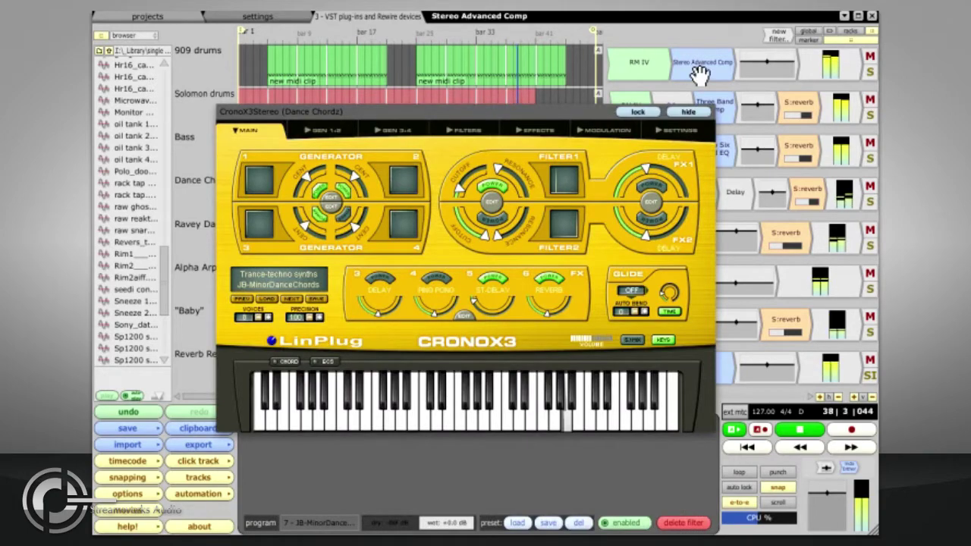
# - Open the 909 drums RM IV editor, check its preset load/save menus, and cancel Import Drum Kit
pyautogui.click(644, 77)
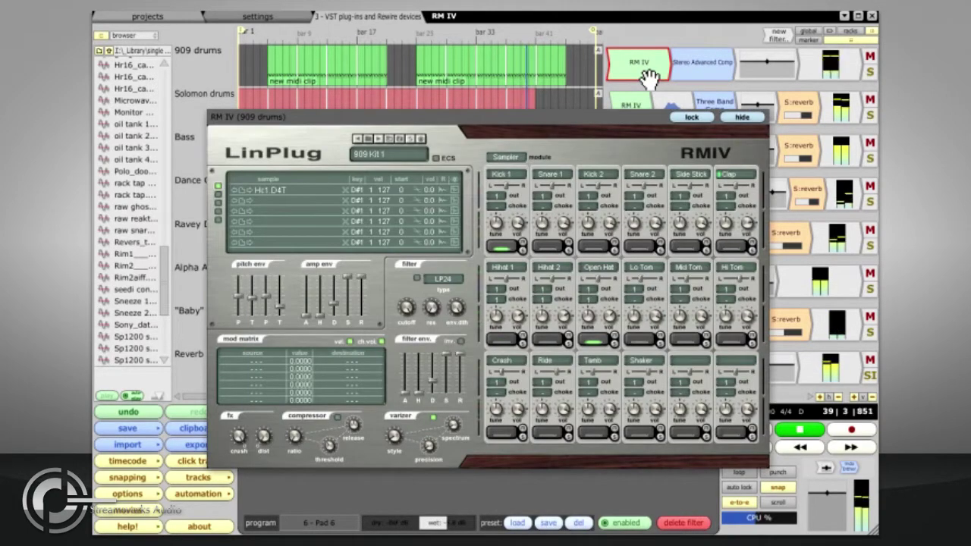
pyautogui.click(520, 525)
pyautogui.click(545, 525)
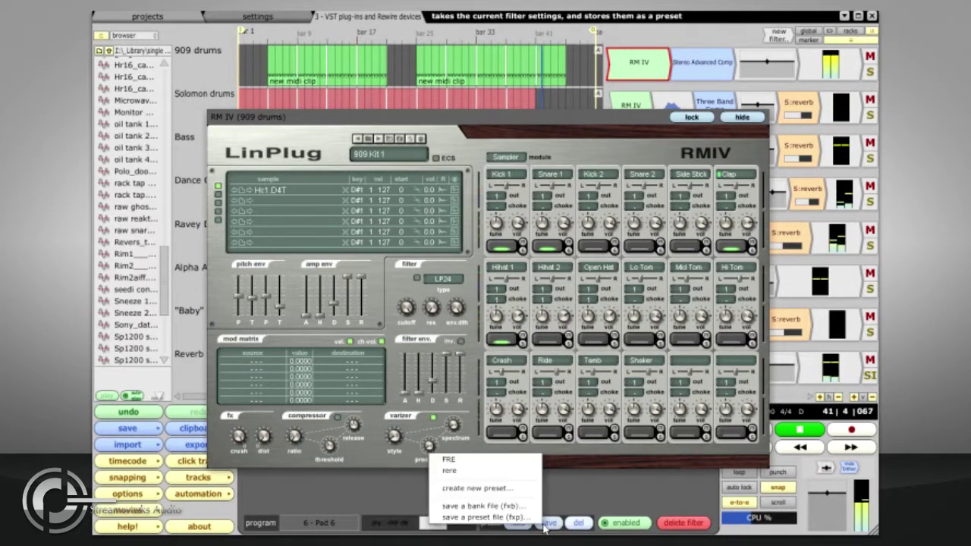
pyautogui.click(575, 448)
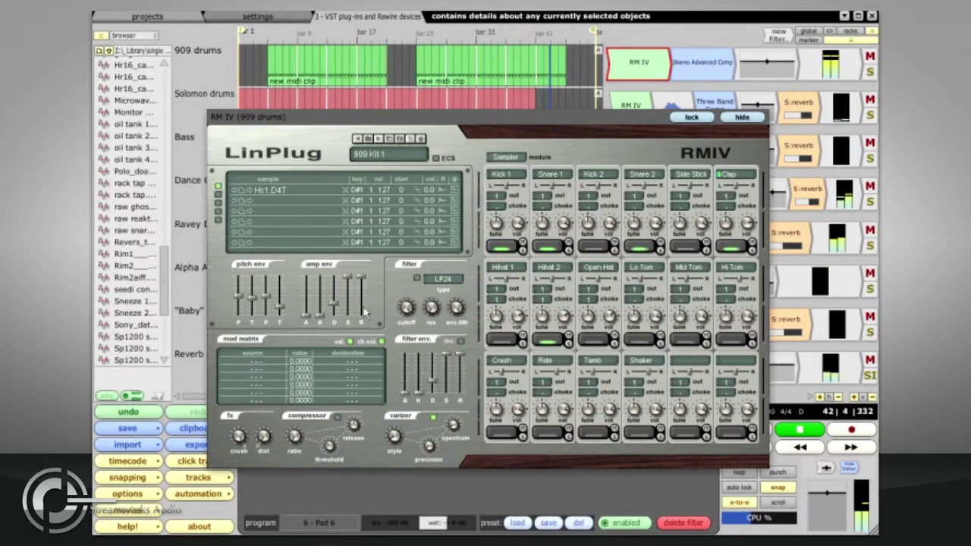
pyautogui.click(379, 138)
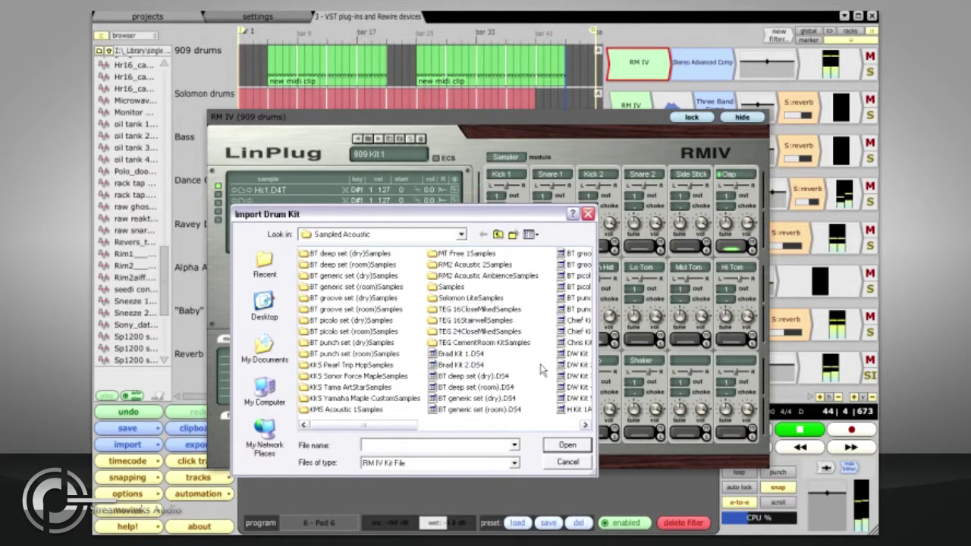
pyautogui.click(566, 463)
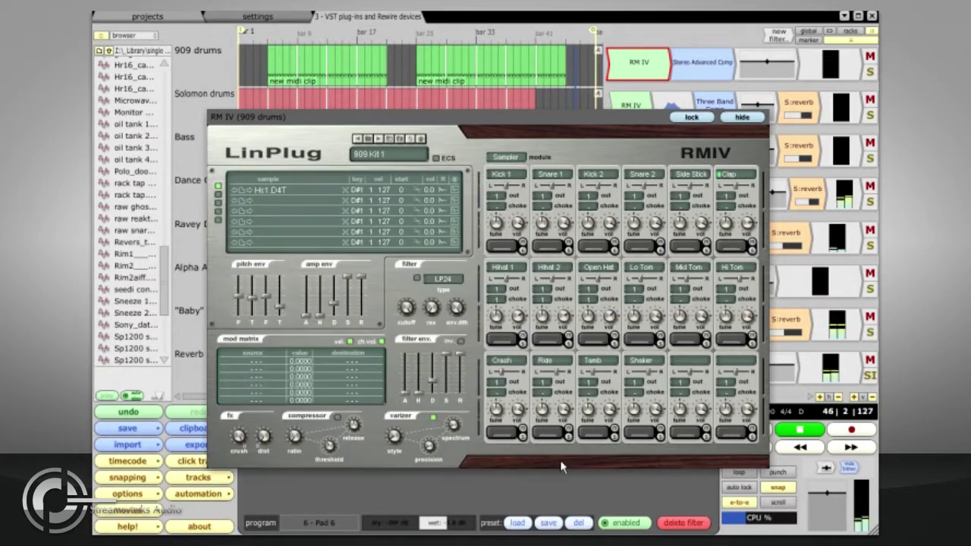
# - In the plugin settings, add the C:\_Library\Vstplugins folder as a VST search path
pyautogui.click(251, 25)
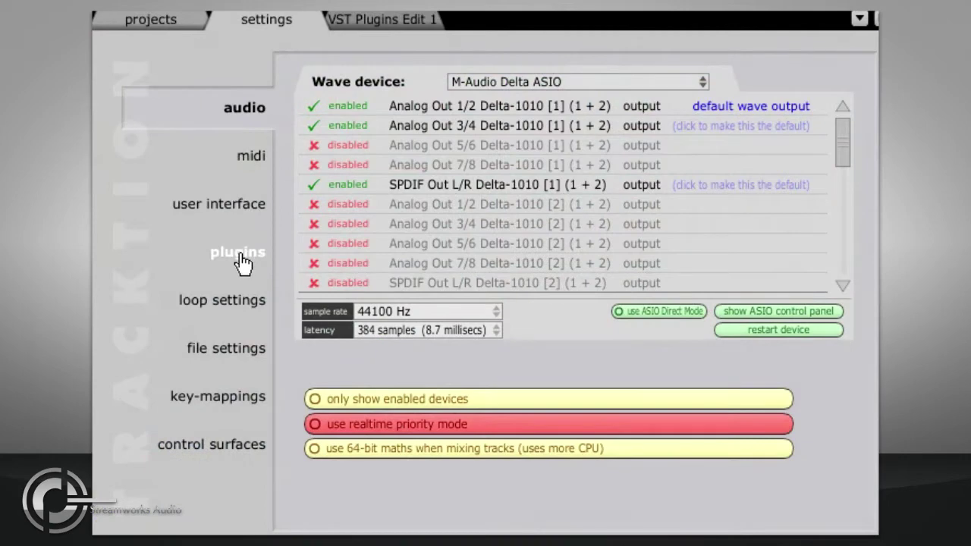
pyautogui.click(242, 258)
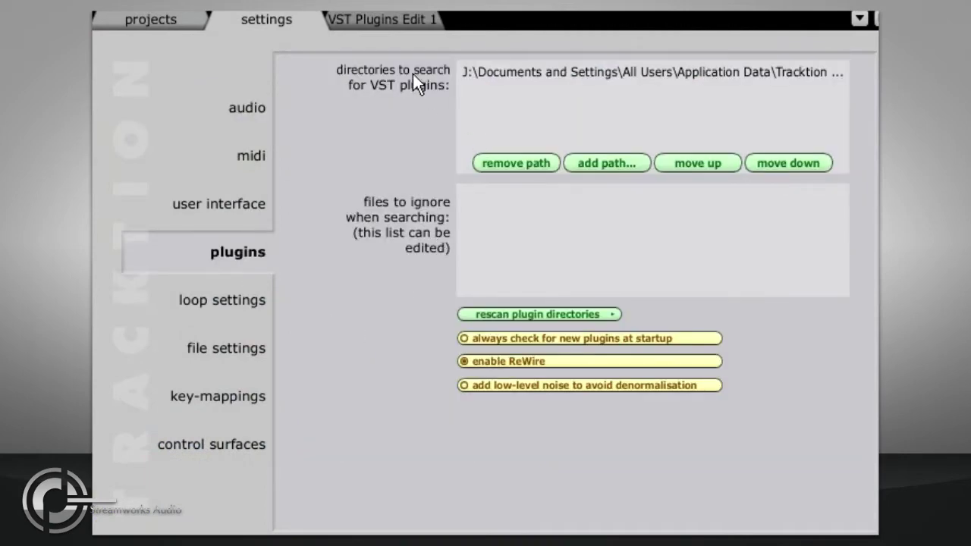
pyautogui.click(512, 72)
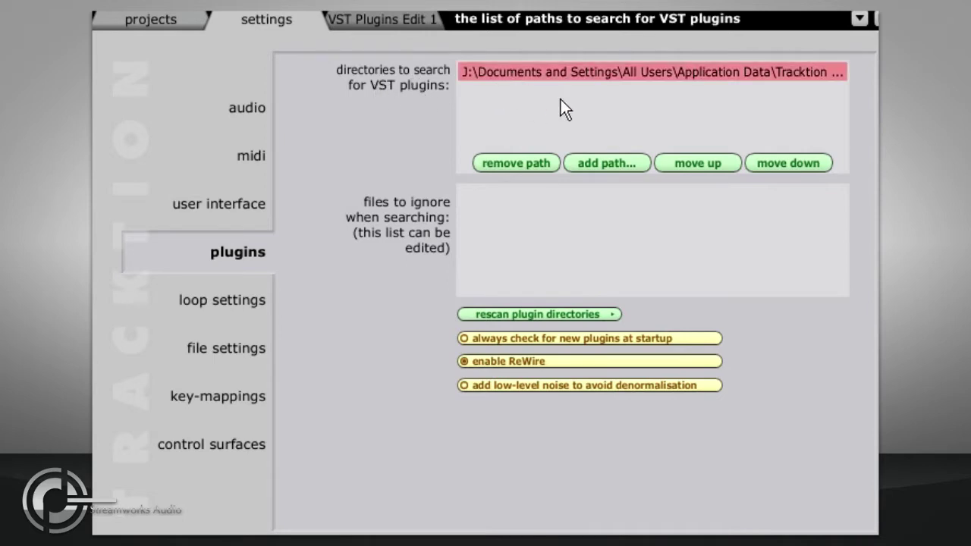
pyautogui.click(592, 163)
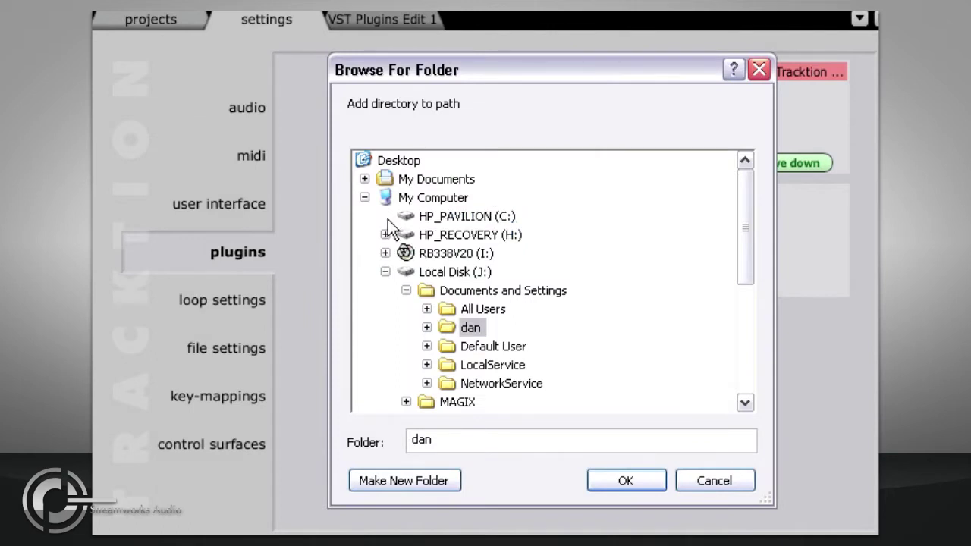
pyautogui.scroll(-10, 388, 220)
pyautogui.doubleClick(445, 195)
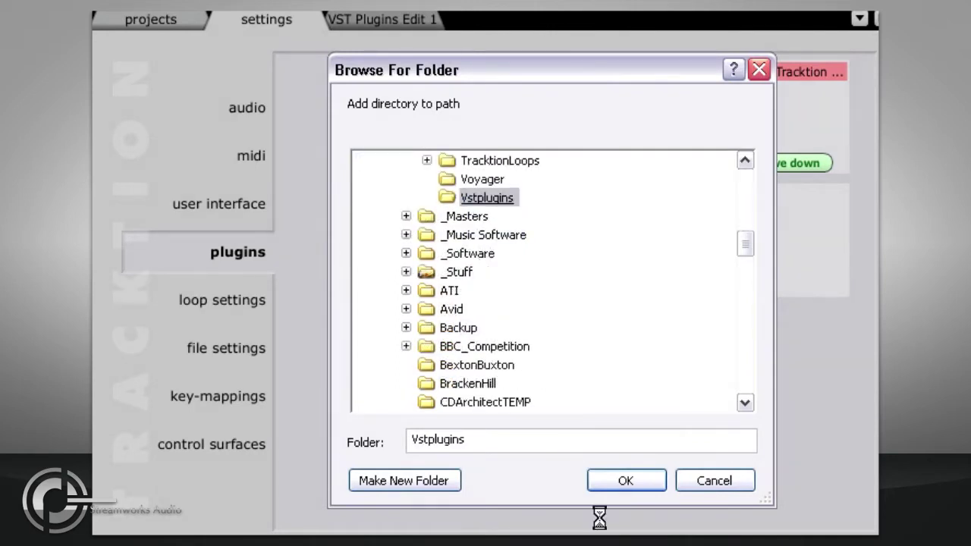
pyautogui.click(607, 482)
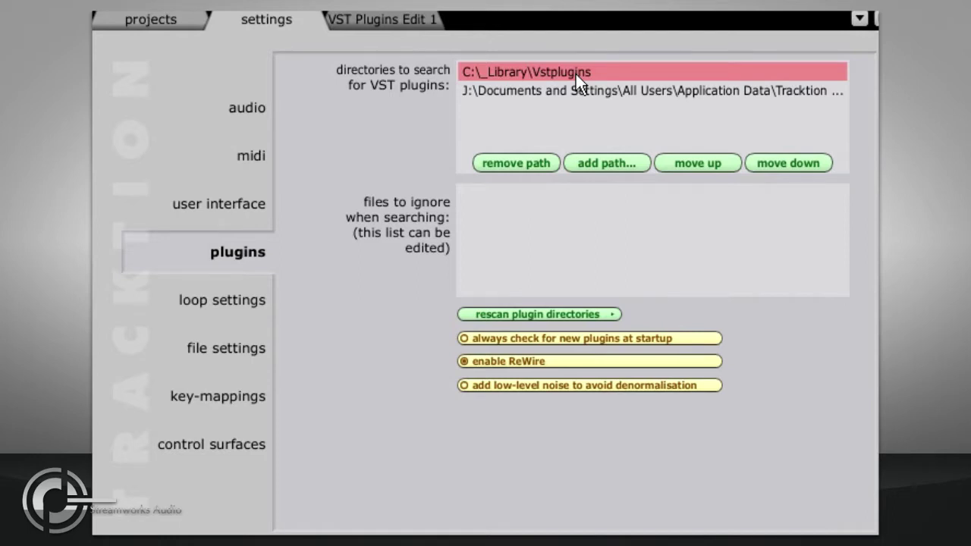
# - Look at the rescan options and toggle 'always check for new plugins' on, then back off
pyautogui.click(558, 314)
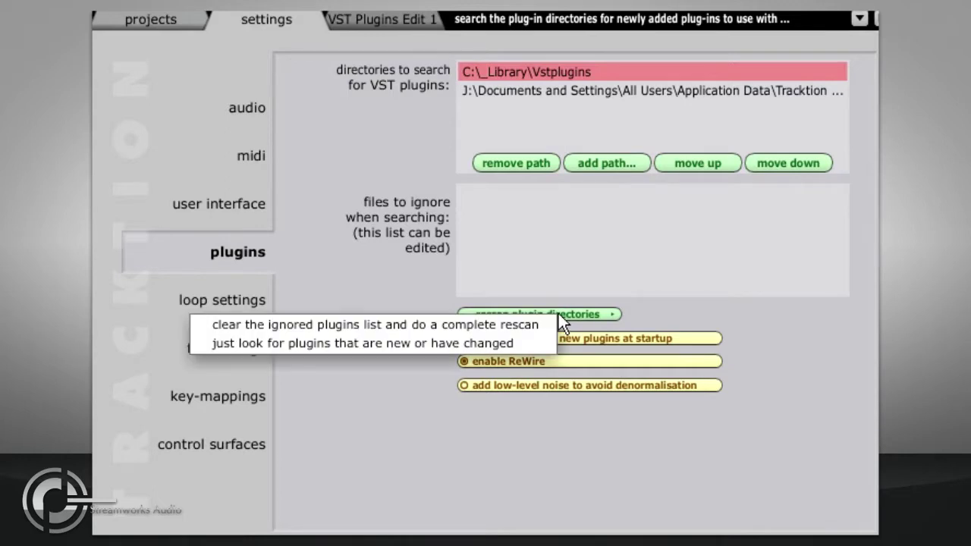
pyautogui.click(639, 309)
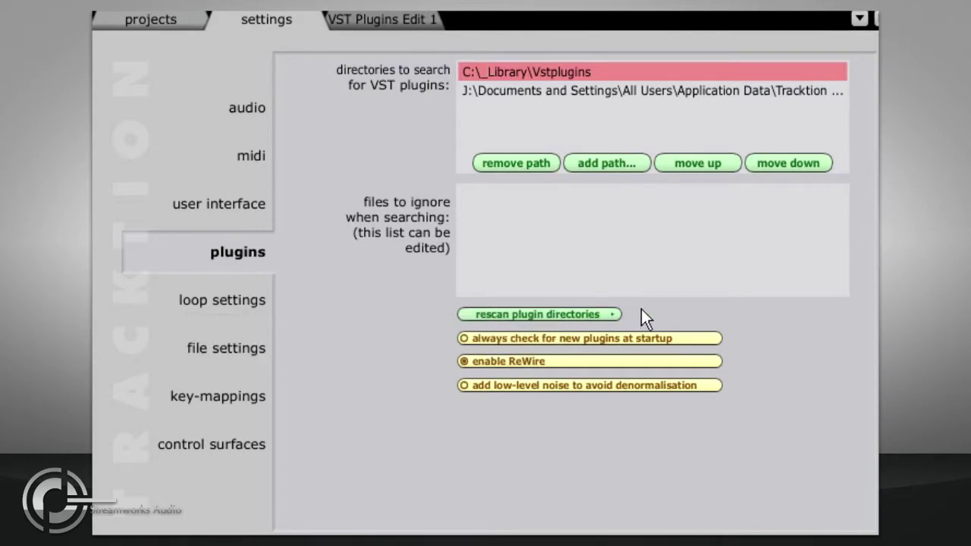
pyautogui.click(519, 341)
pyautogui.click(496, 340)
# - Rescan for new or changed plugins only, and save the edit when prompted
pyautogui.click(488, 314)
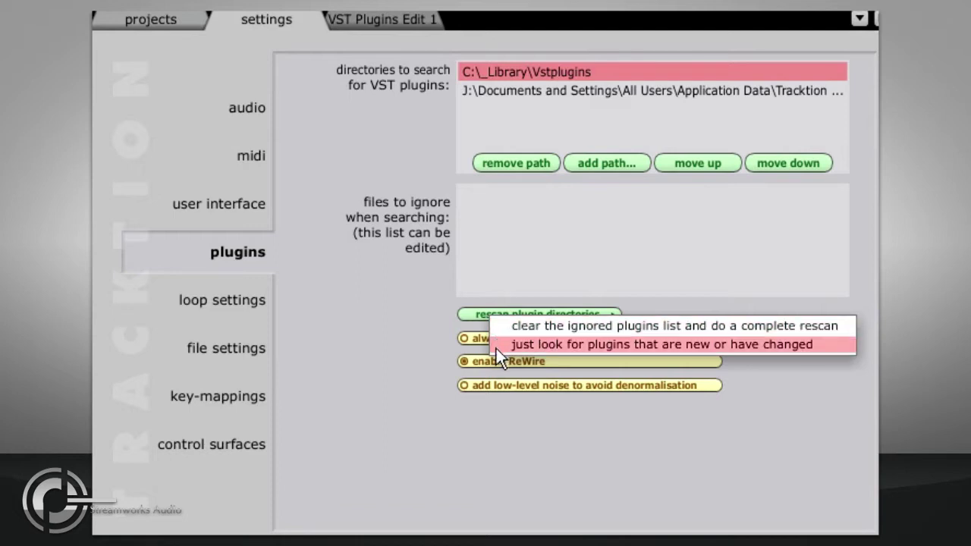
pyautogui.click(497, 348)
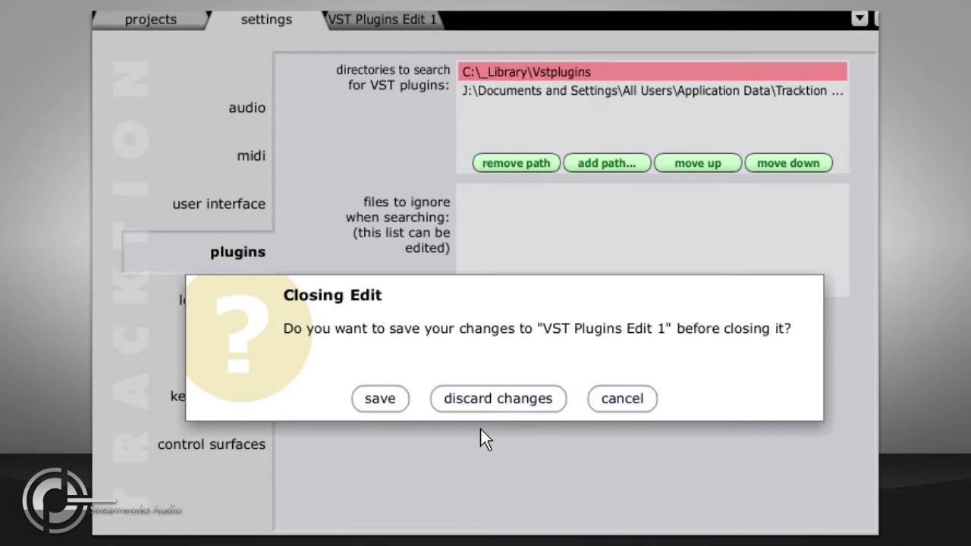
pyautogui.click(385, 402)
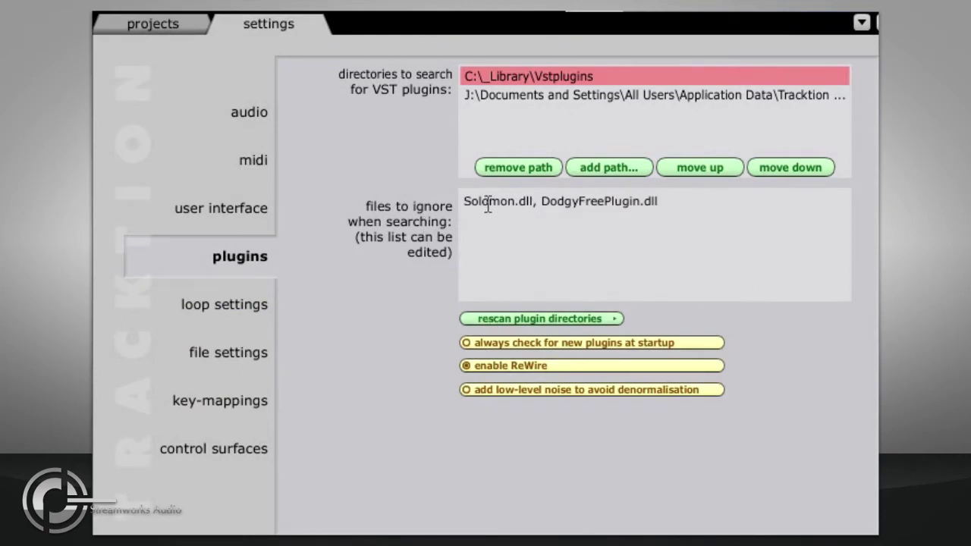
# - Remove Solomon.dll from the 'files to ignore' list
pyautogui.moveTo(465, 202)
pyautogui.mouseDown()
pyautogui.moveTo(528, 191)
pyautogui.moveTo(689, 203)
pyautogui.mouseUp()
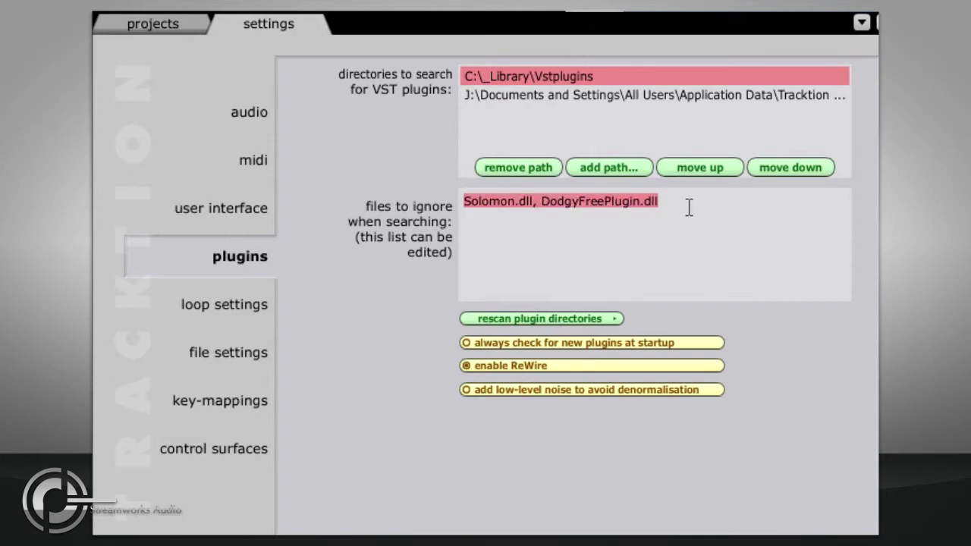
pyautogui.click(727, 246)
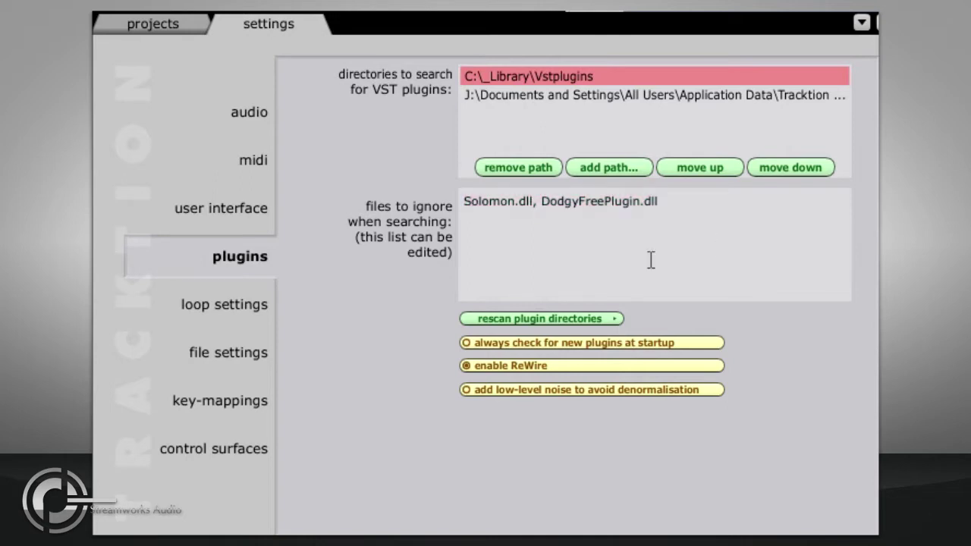
pyautogui.moveTo(532, 201)
pyautogui.mouseDown()
pyautogui.moveTo(447, 210)
pyautogui.moveTo(440, 196)
pyautogui.mouseUp()
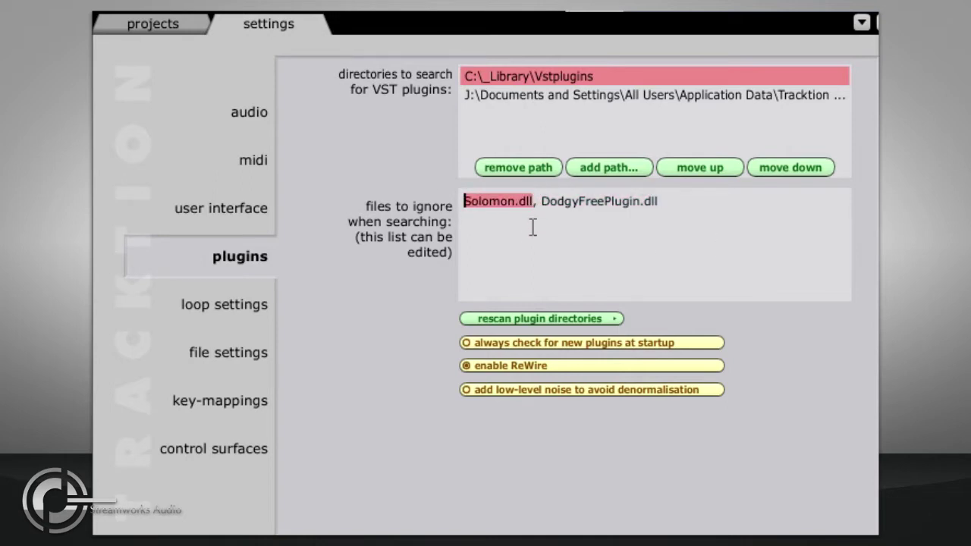
pyautogui.press('Delete')
pyautogui.press('Delete')
pyautogui.press('Delete')
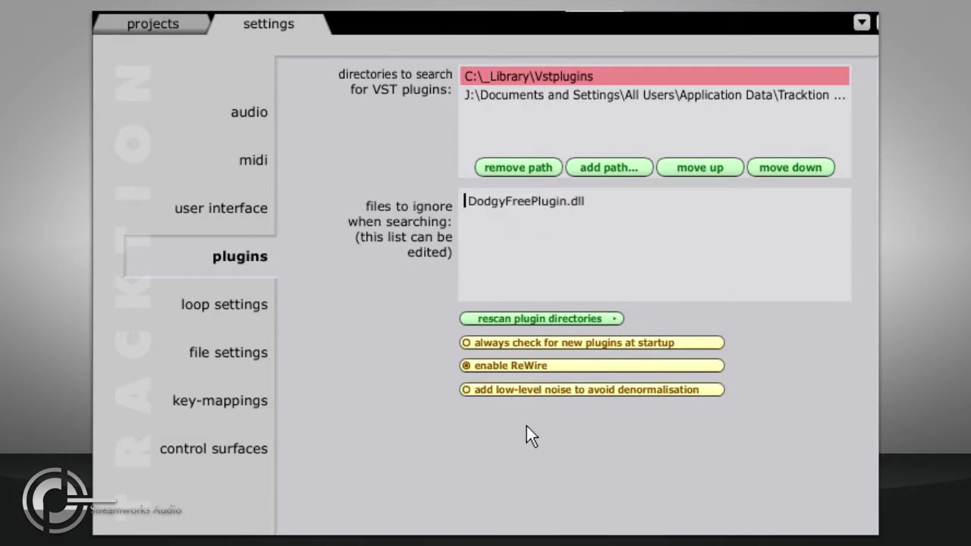
# - Rescan for new or changed plugins, then check that Solomon.dll is ignored again
pyautogui.click(526, 318)
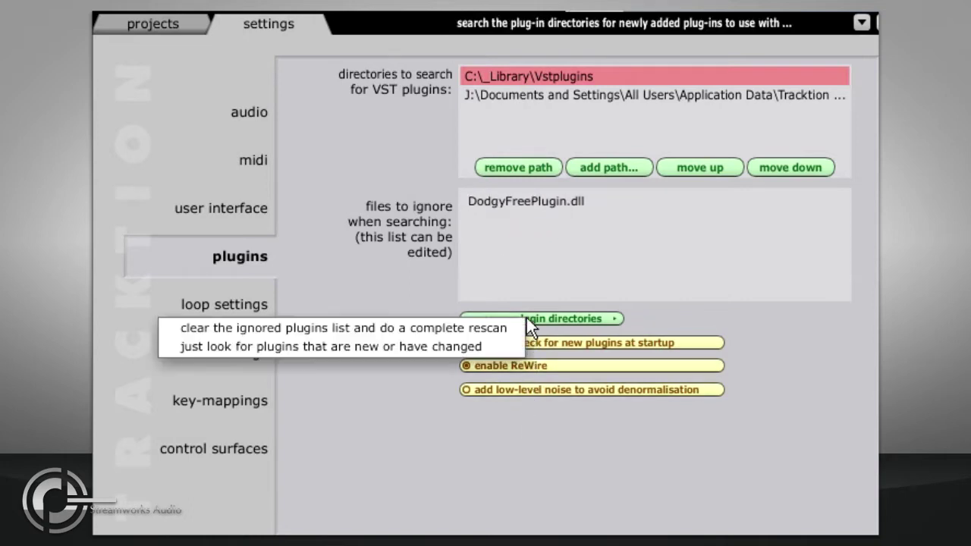
pyautogui.click(477, 347)
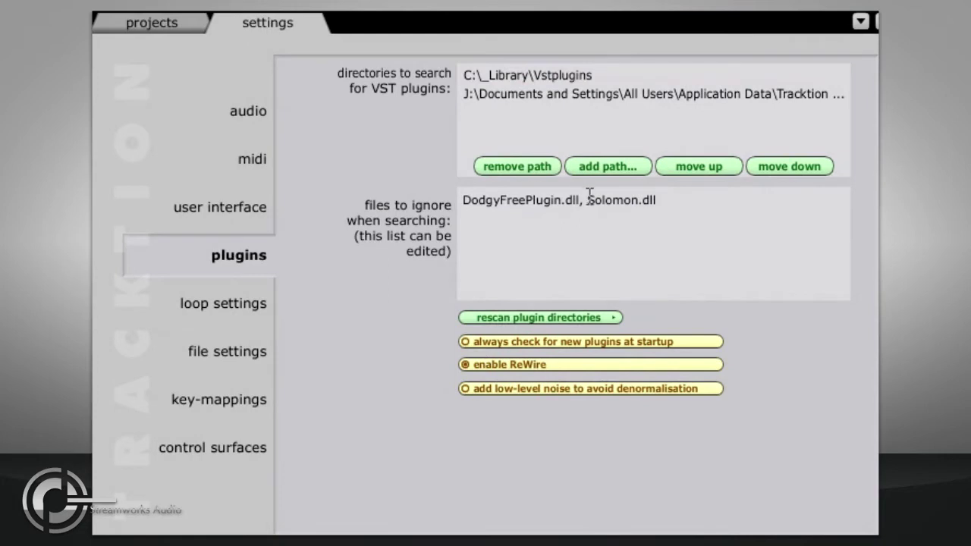
pyautogui.moveTo(586, 196); pyautogui.dragTo(660, 201)
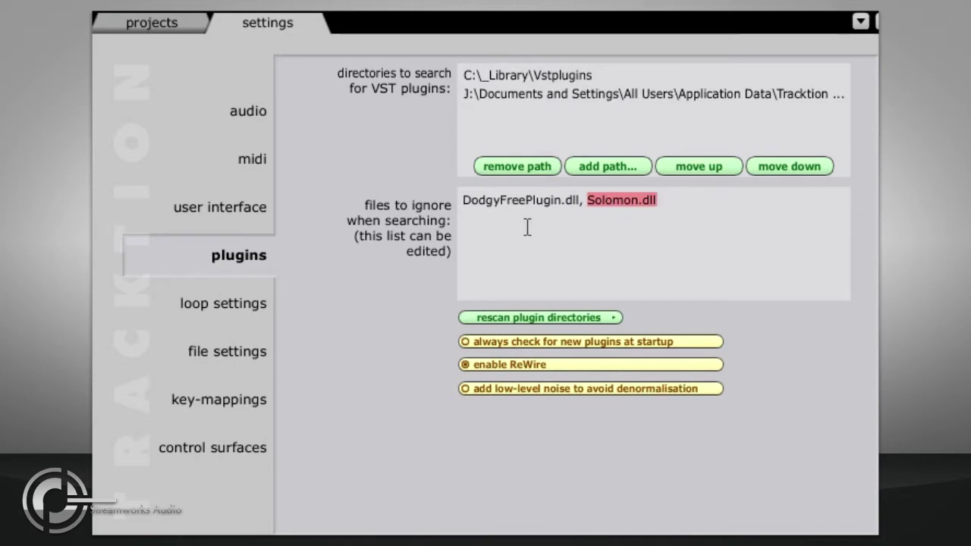
pyautogui.click(526, 319)
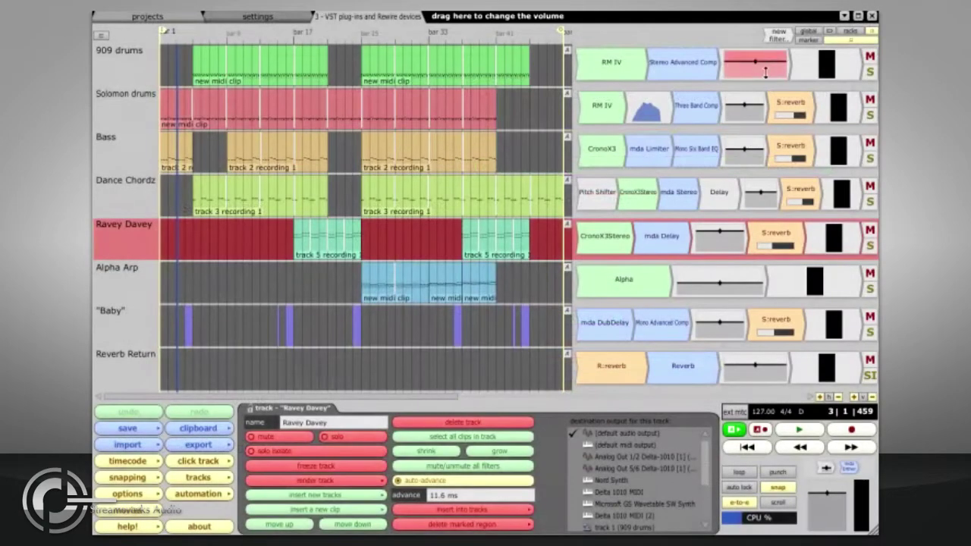
# - Drag a new filter onto the Bass track and browse the _Drums, _Dynamics and Misc categories
pyautogui.moveTo(789, 40); pyautogui.dragTo(716, 149)
pyautogui.moveTo(713, 151)
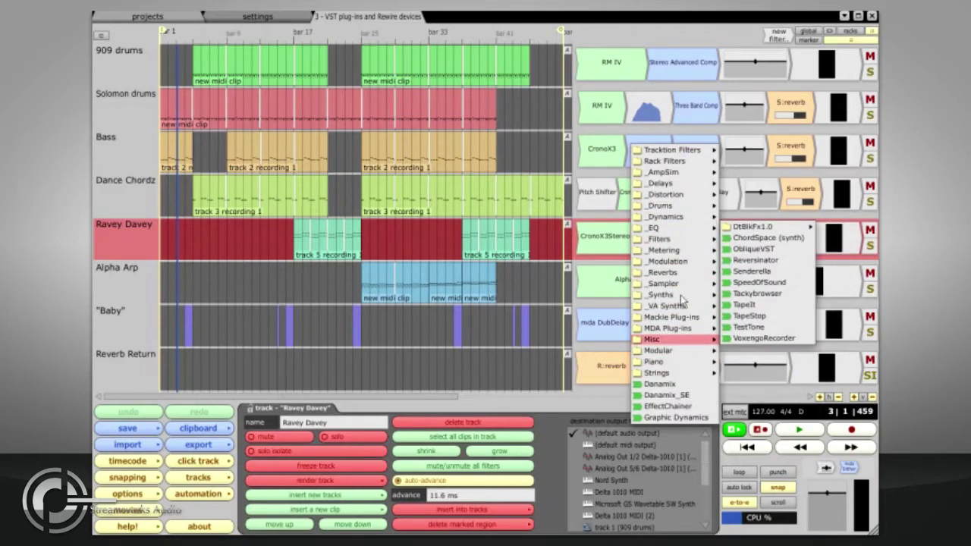
pyautogui.moveTo(663, 208)
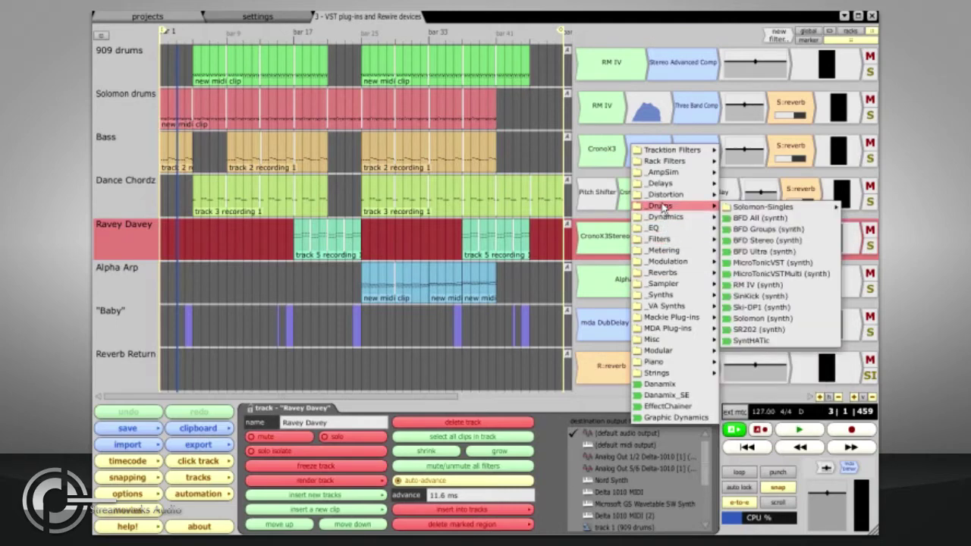
pyautogui.moveTo(663, 152)
pyautogui.moveTo(667, 225)
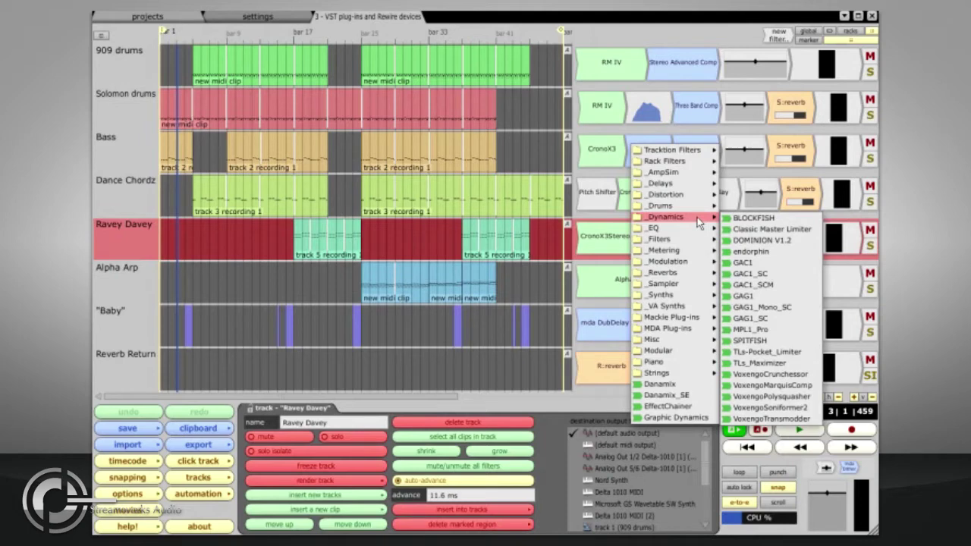
pyautogui.moveTo(693, 233)
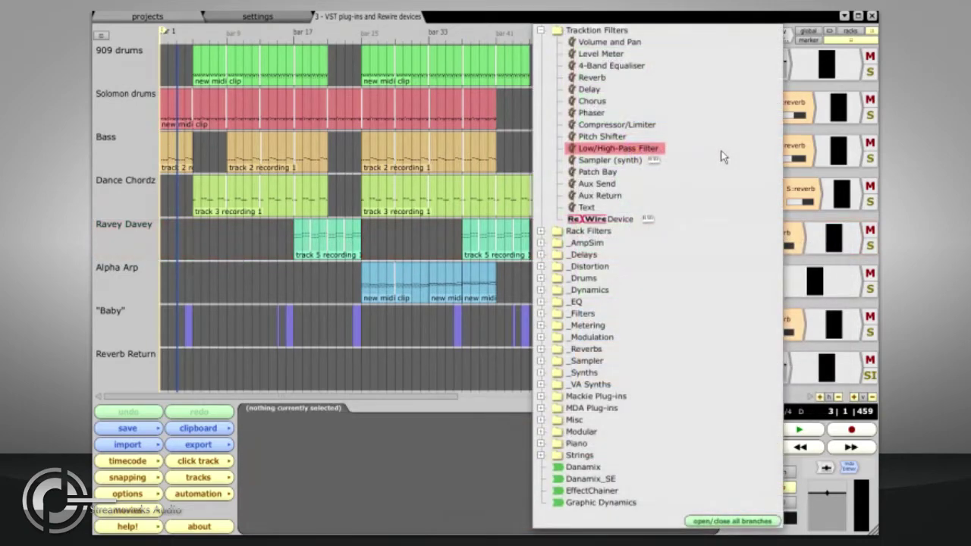
pyautogui.click(540, 291)
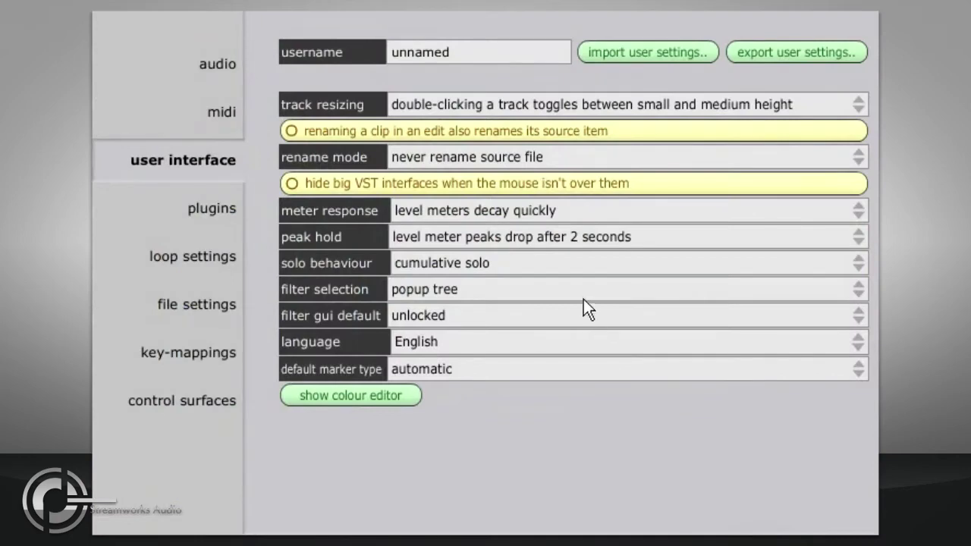
# - Show the choices for the 'filter selection' setting in the user interface settings
pyautogui.click(581, 296)
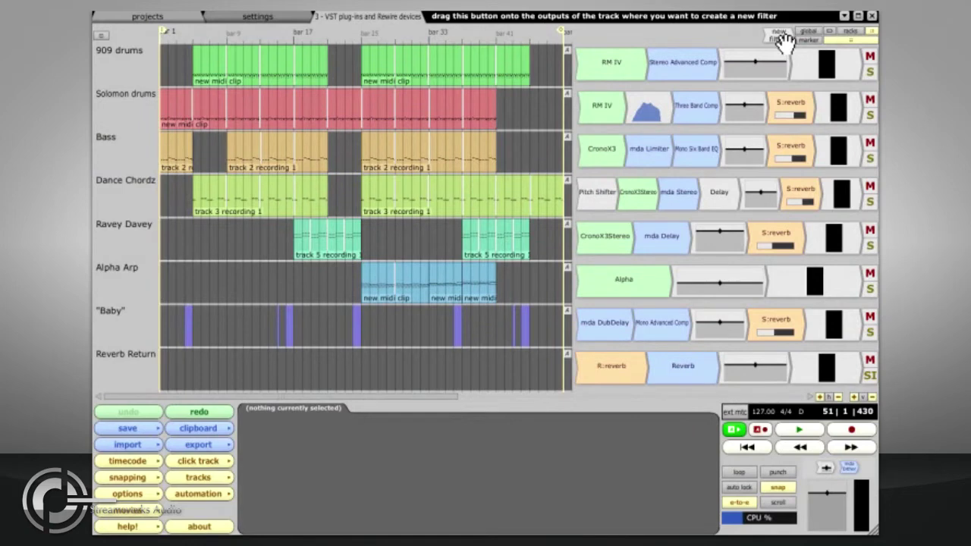
# - Add BLOCKFISH after CronoX3 on the Bass track, then start a new filter before RM IV
pyautogui.moveTo(781, 47); pyautogui.dragTo(679, 155)
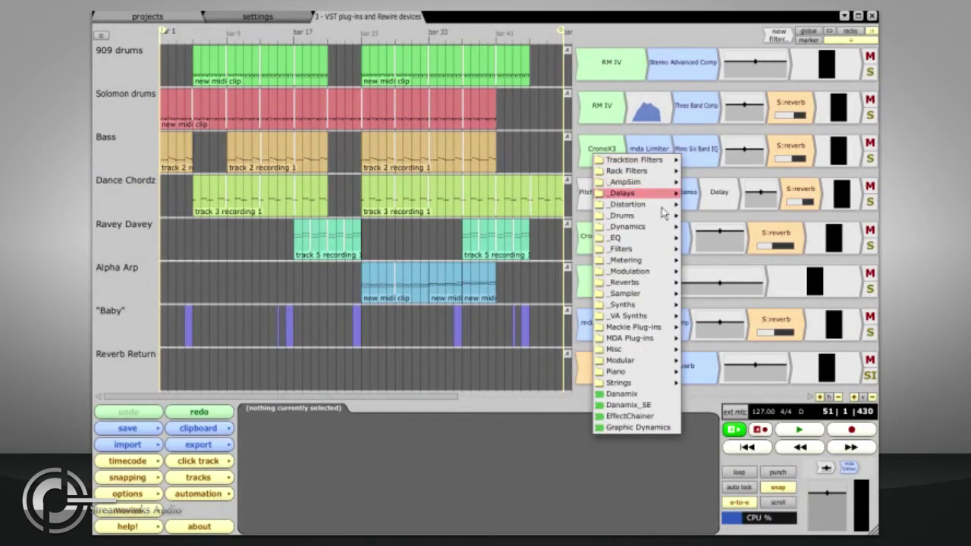
pyautogui.click(693, 229)
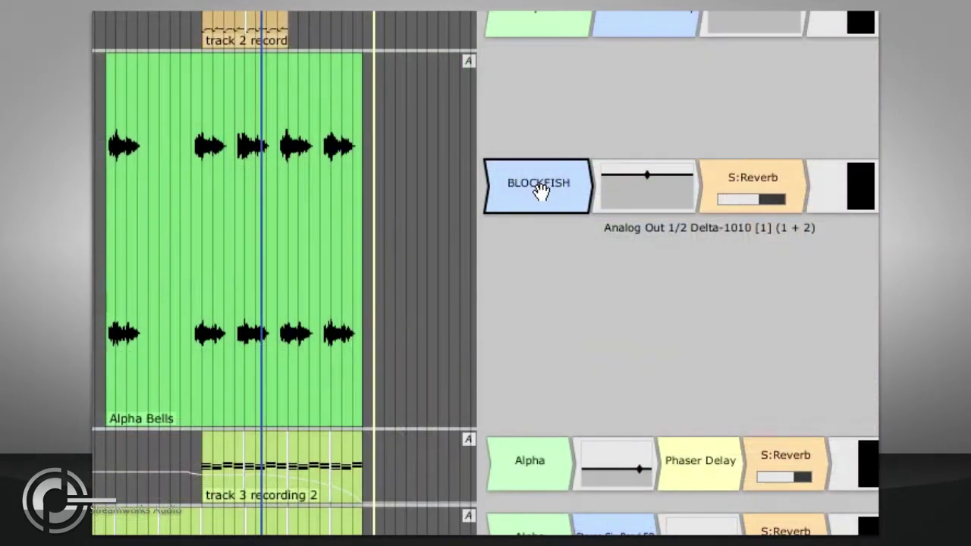
pyautogui.moveTo(305, 213)
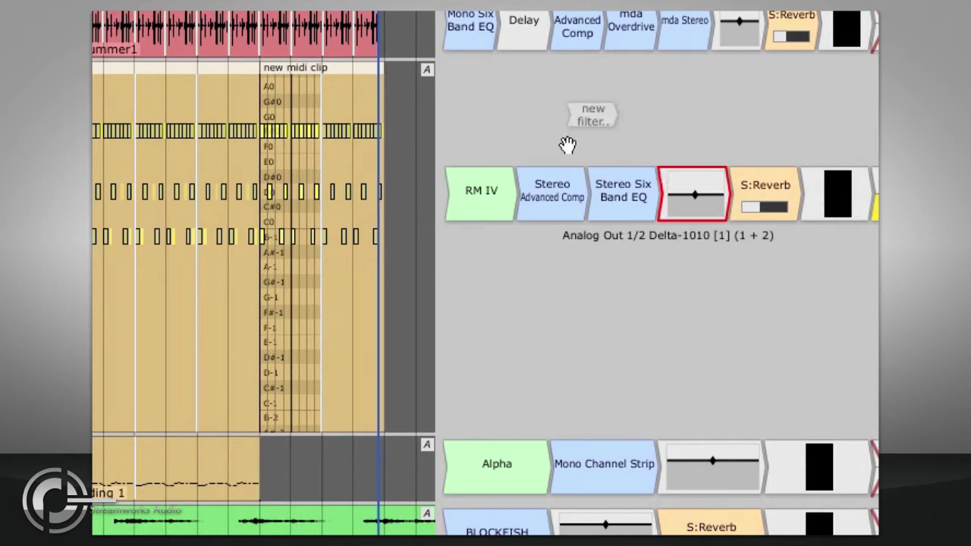
pyautogui.moveTo(568, 145); pyautogui.dragTo(462, 191)
# - Insert a Volume and Pan Filter before RM IV, applied to MIDI velocities, at -10 dB
pyautogui.moveTo(459, 202)
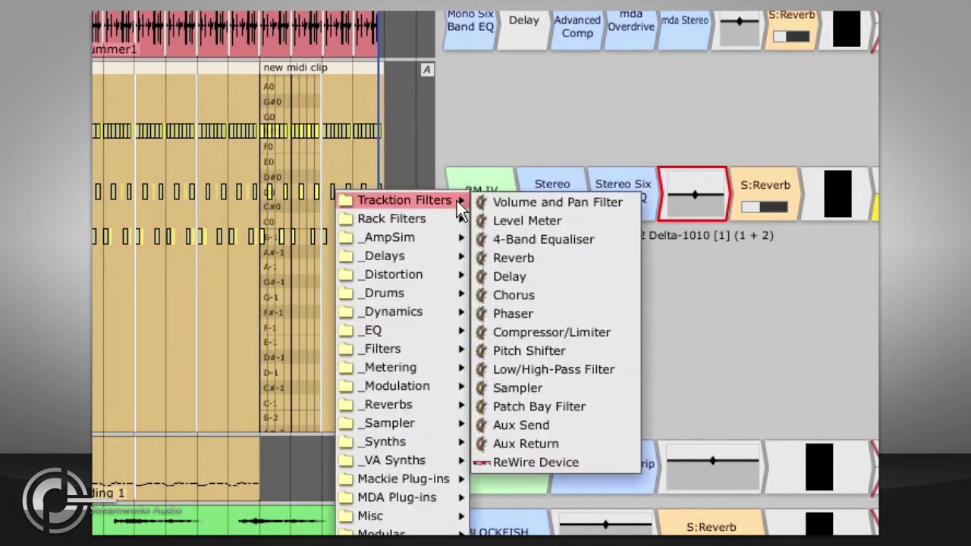
pyautogui.click(504, 203)
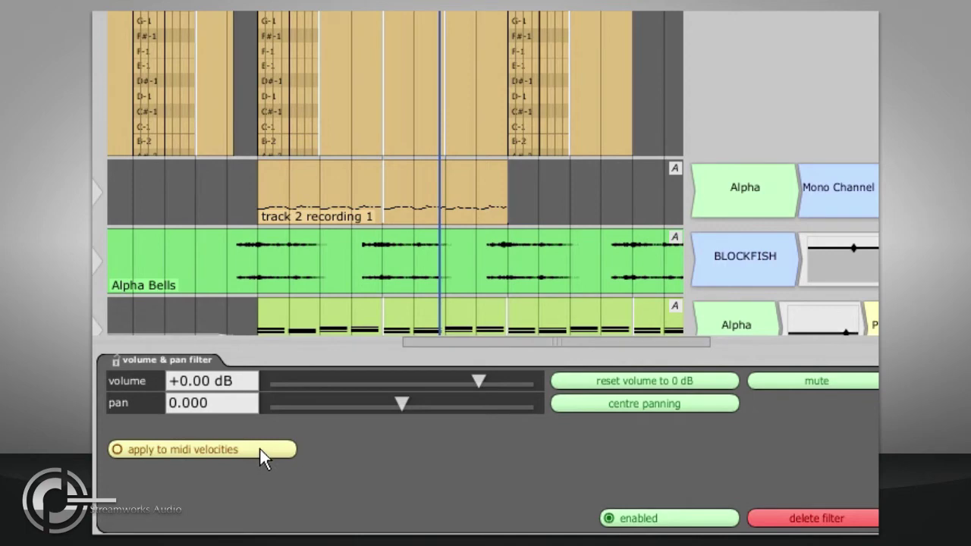
pyautogui.click(259, 450)
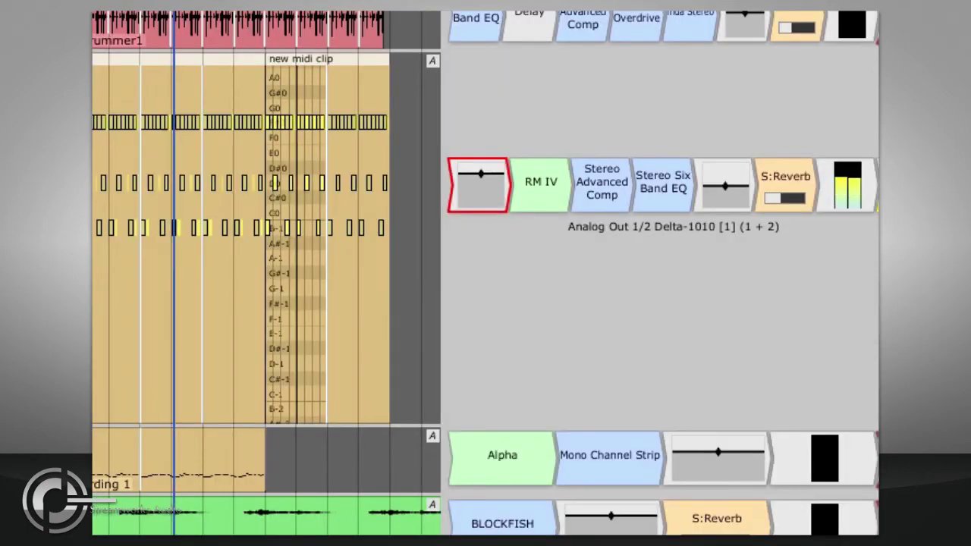
pyautogui.moveTo(478, 193)
pyautogui.mouseDown()
pyautogui.moveTo(477, 296)
pyautogui.moveTo(478, 207)
pyautogui.mouseUp()
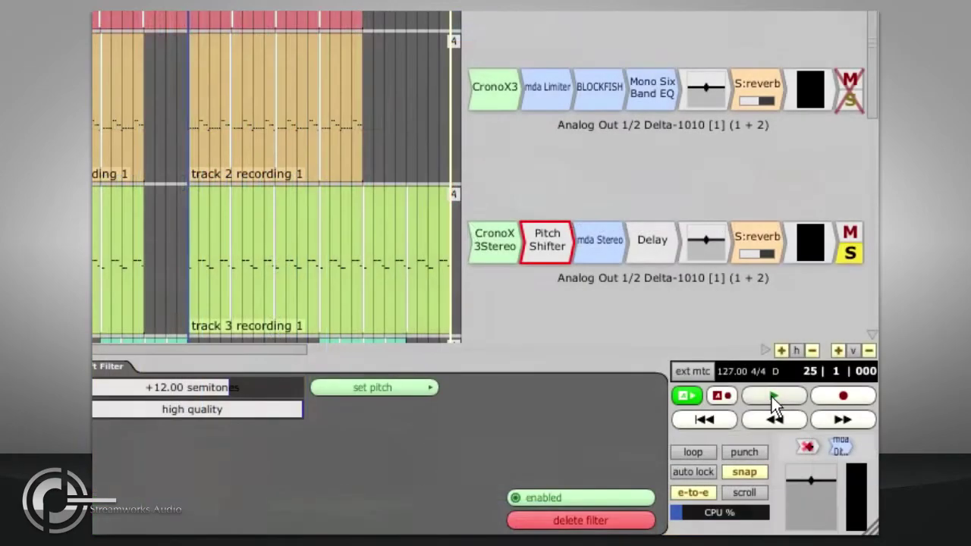
# - During playback, move Pitch Shifter ahead of CronoX3Stereo, then stop playback
pyautogui.click(772, 396)
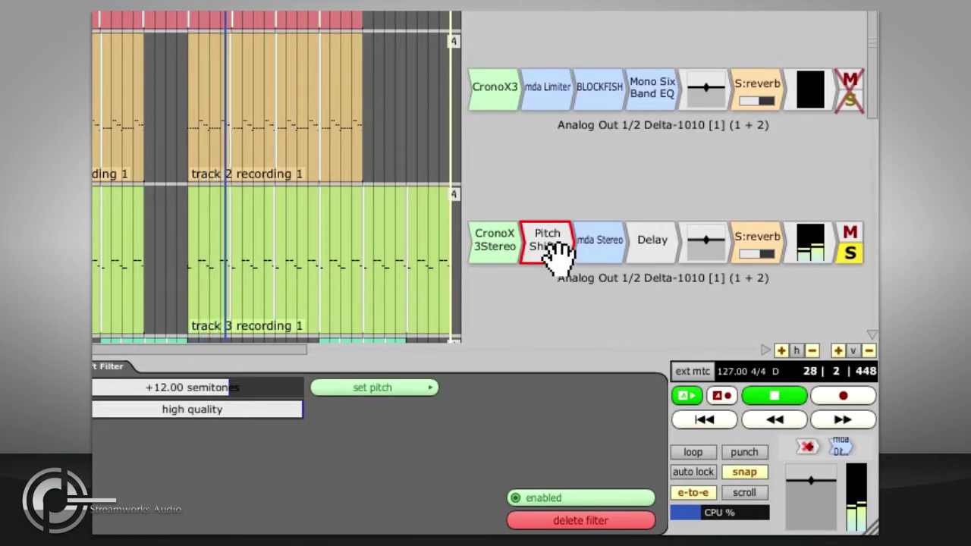
pyautogui.moveTo(558, 251); pyautogui.dragTo(492, 251)
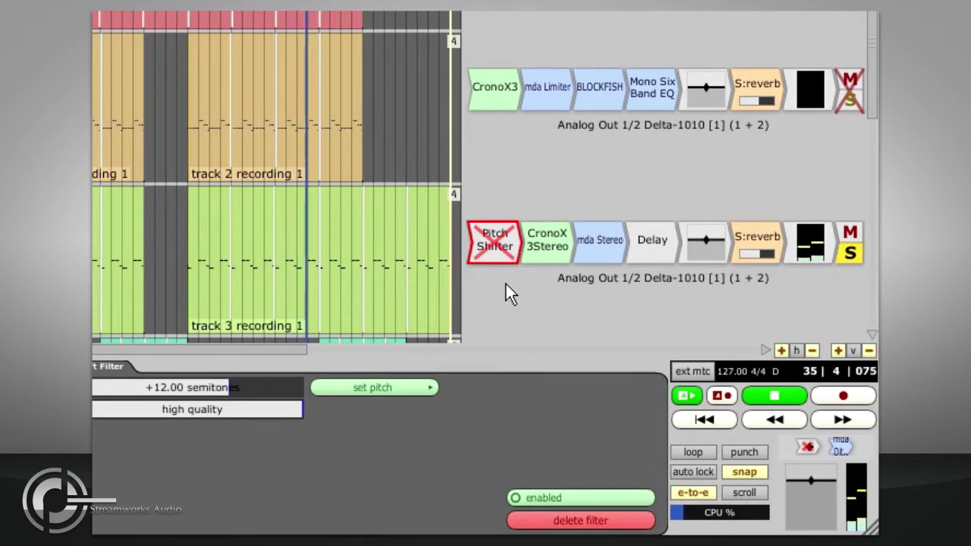
pyautogui.press('space')
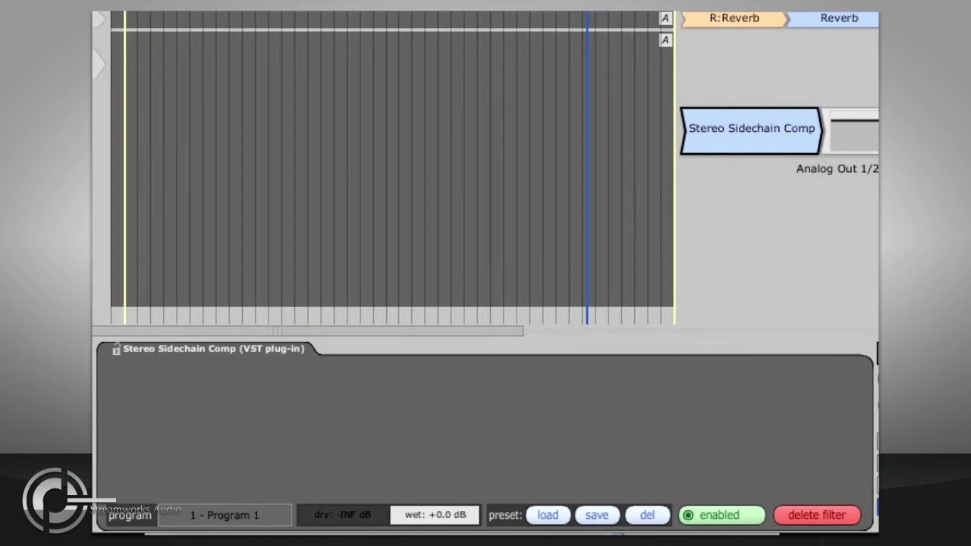
# - Insert a Patch Bay before the sidechain compressor, routing the right channel to Key Input and right stereo input
pyautogui.click(679, 128)
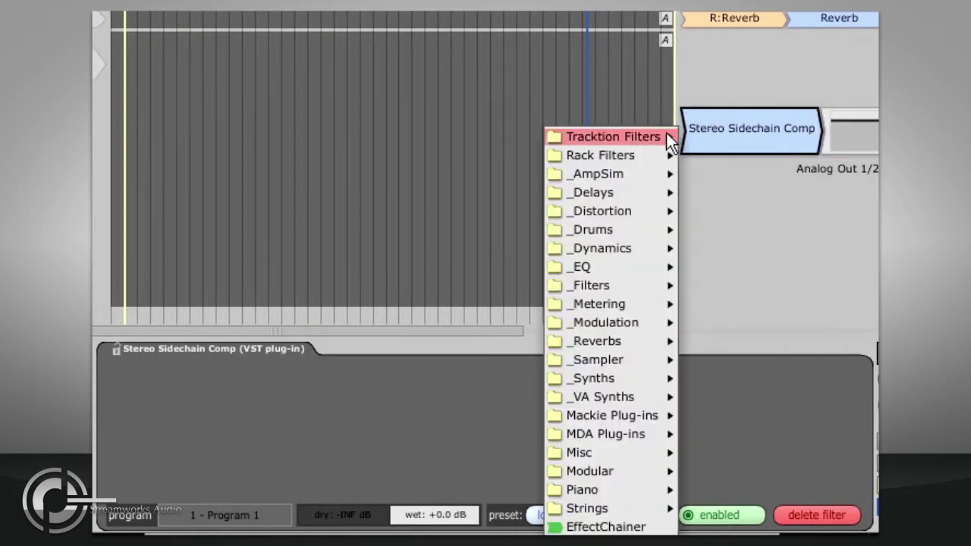
pyautogui.moveTo(672, 140)
pyautogui.click(762, 343)
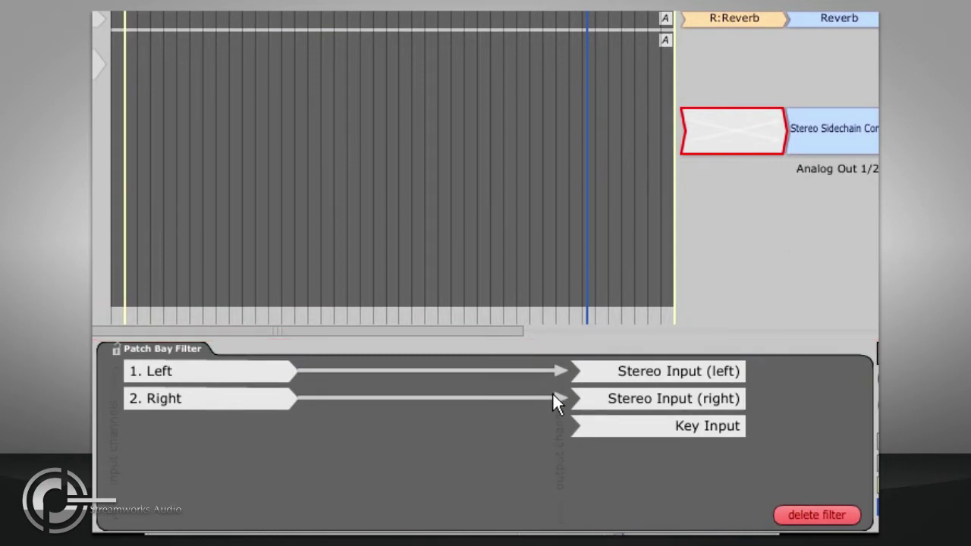
pyautogui.moveTo(547, 397); pyautogui.dragTo(578, 429)
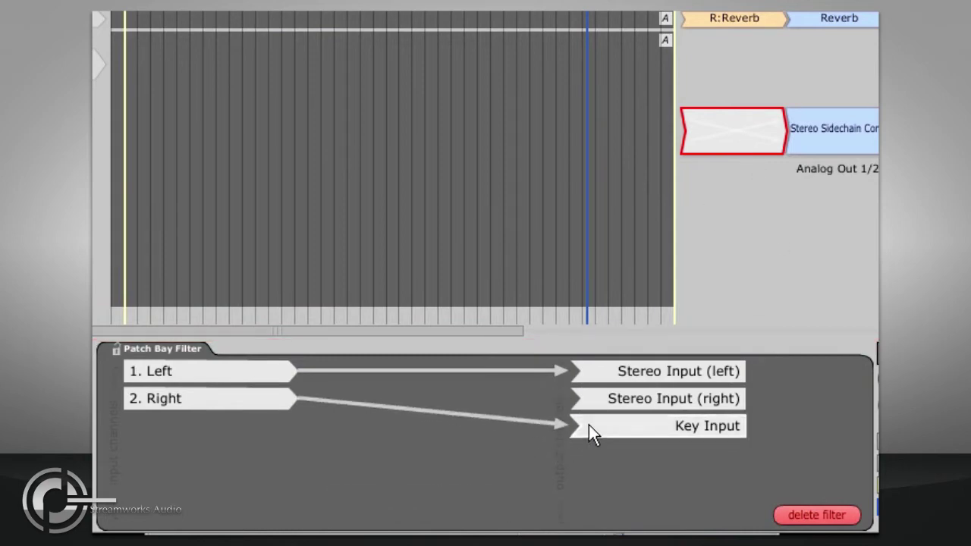
pyautogui.moveTo(297, 402); pyautogui.dragTo(594, 403)
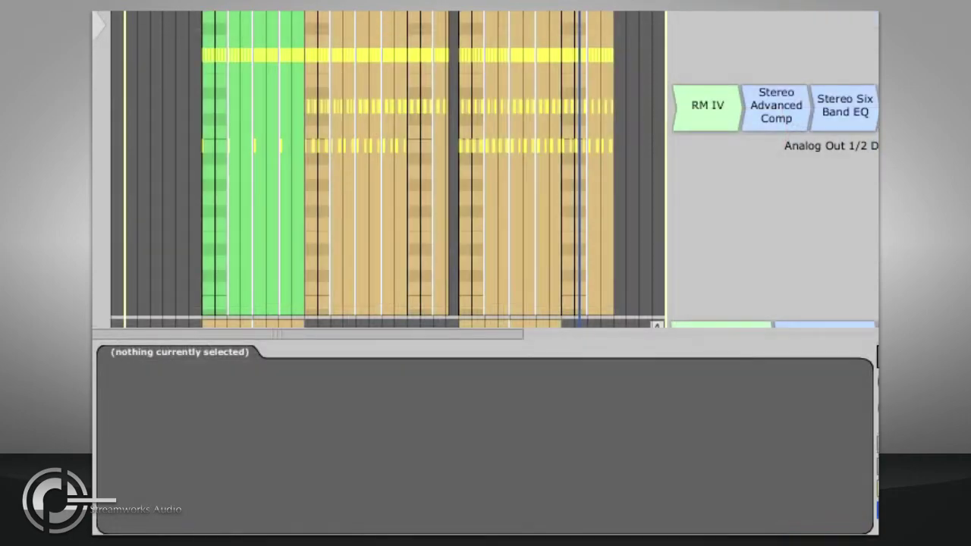
# - Insert a Patch Bay after RM IV feeding RM M01 into both stereo inputs
pyautogui.click(743, 104)
pyautogui.moveTo(723, 114)
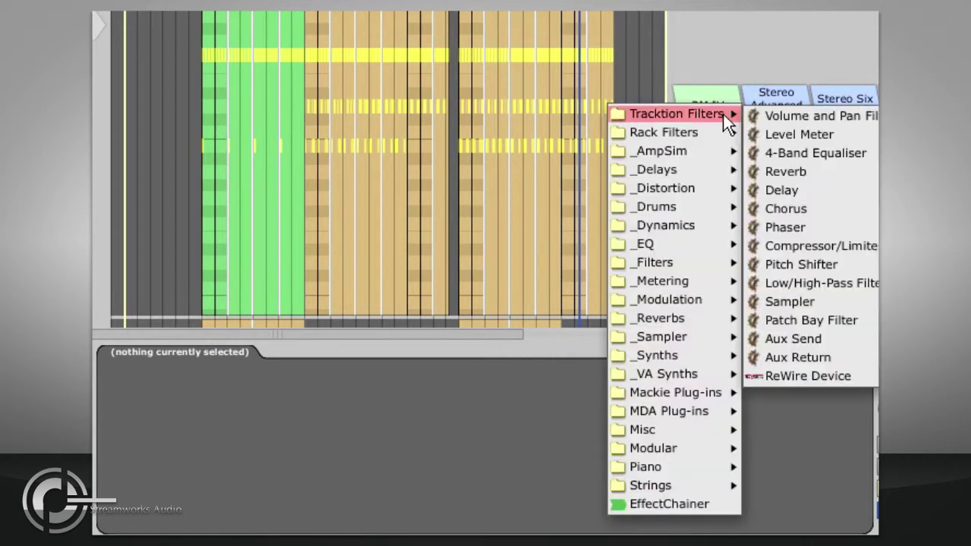
pyautogui.click(805, 320)
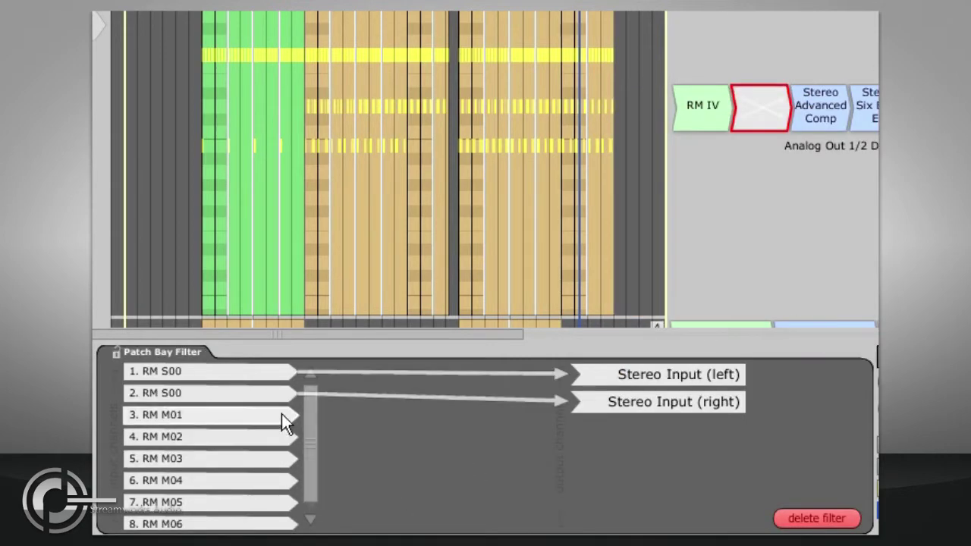
pyautogui.moveTo(282, 415); pyautogui.dragTo(578, 383)
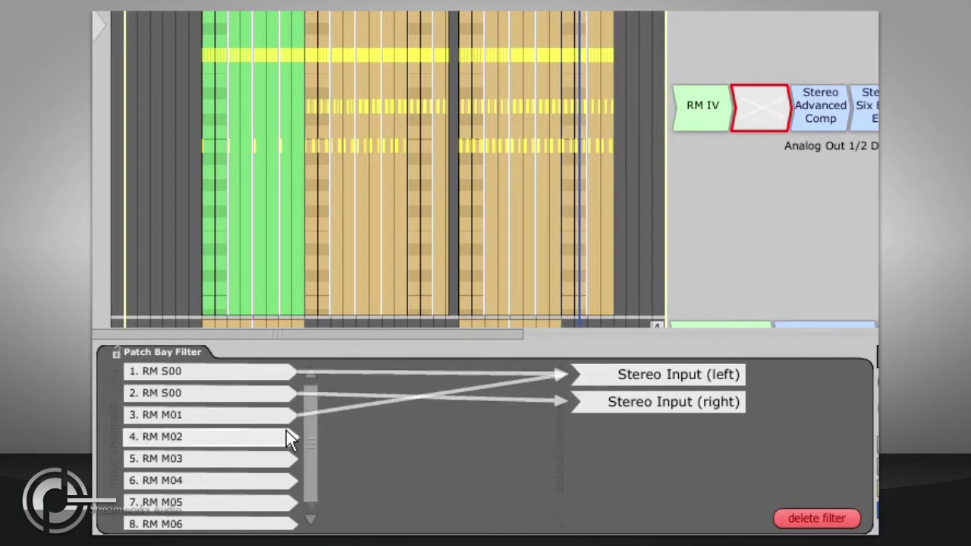
pyautogui.moveTo(310, 423); pyautogui.dragTo(591, 402)
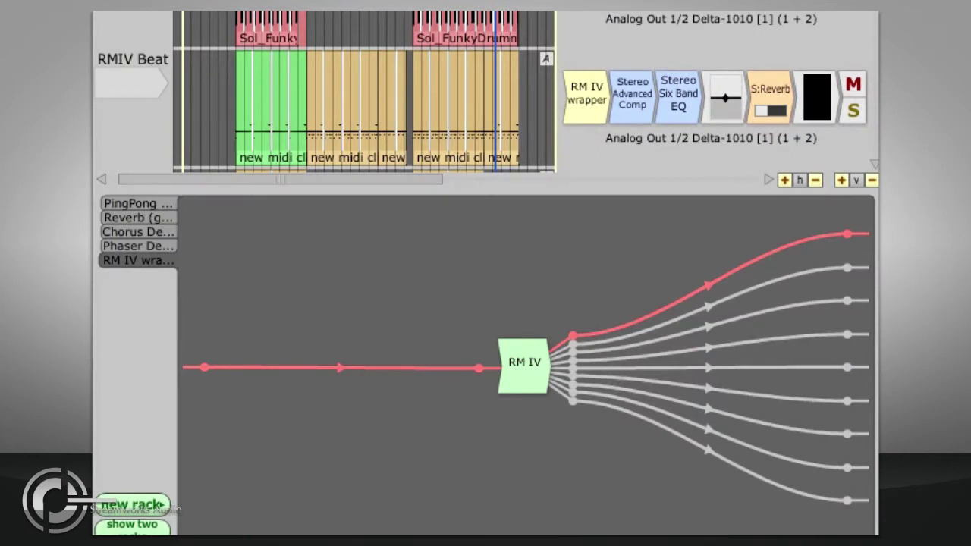
pyautogui.click(590, 99)
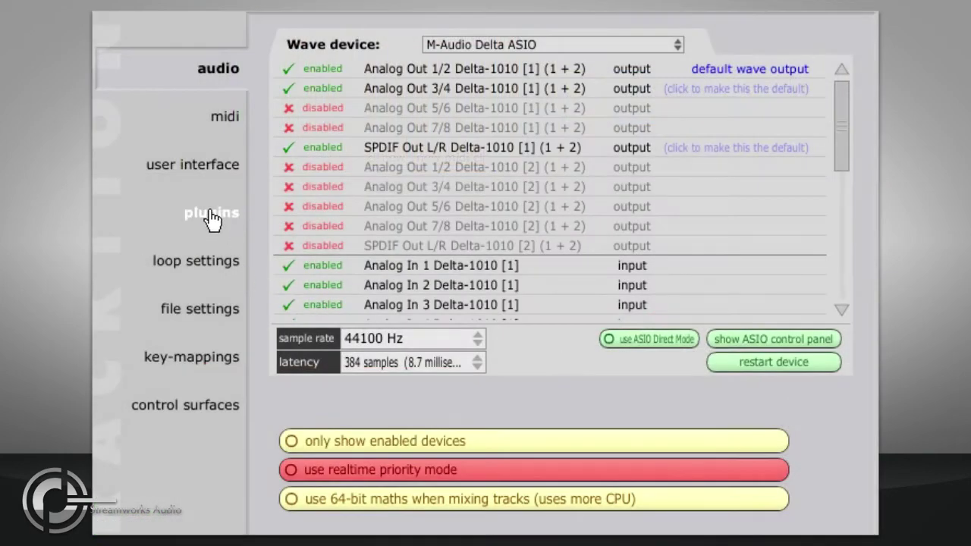
# - Tick 'enable ReWire' on the plugins settings page and accept the restart notice
pyautogui.click(211, 219)
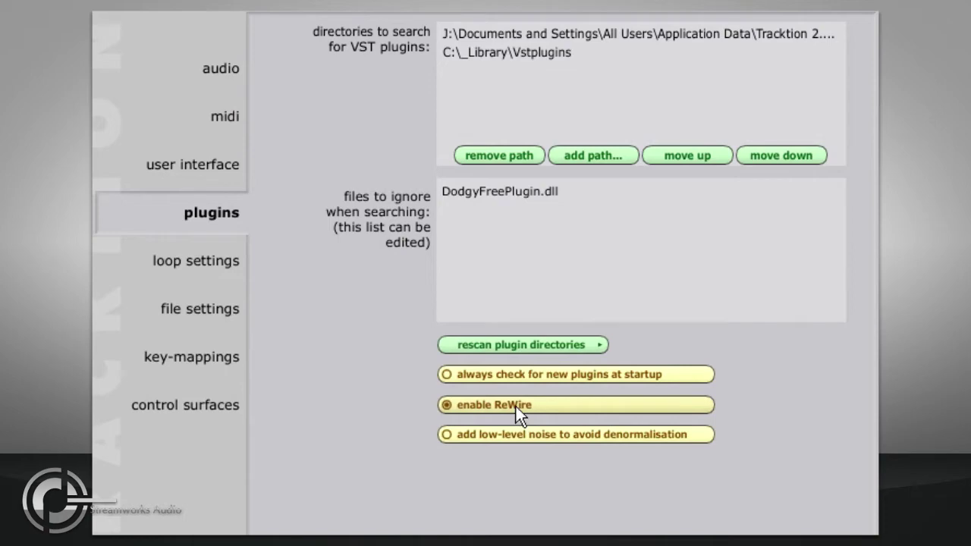
pyautogui.click(493, 409)
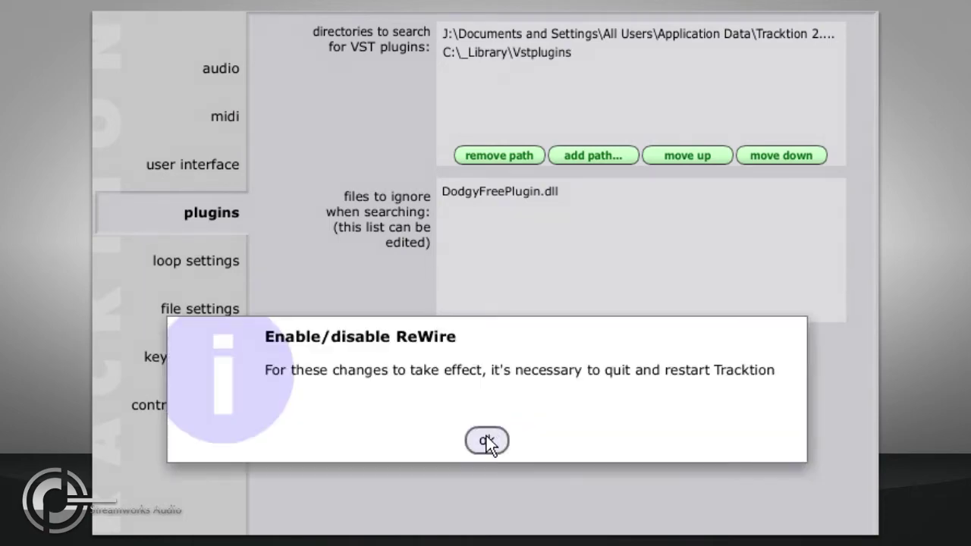
pyautogui.click(486, 437)
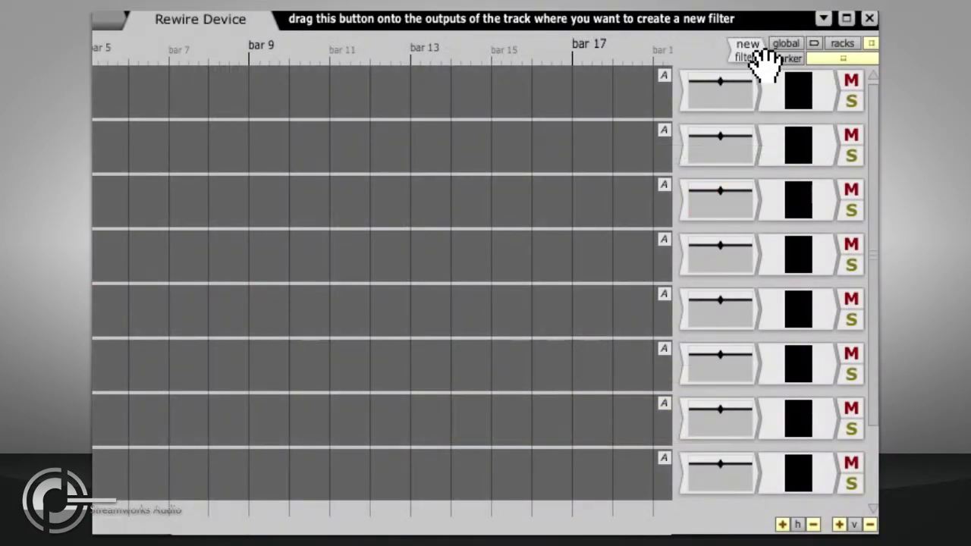
# - Add a ReWire Device filter to track 1 connected to ReBirth Audio
pyautogui.moveTo(747, 51); pyautogui.dragTo(705, 93)
pyautogui.moveTo(702, 102)
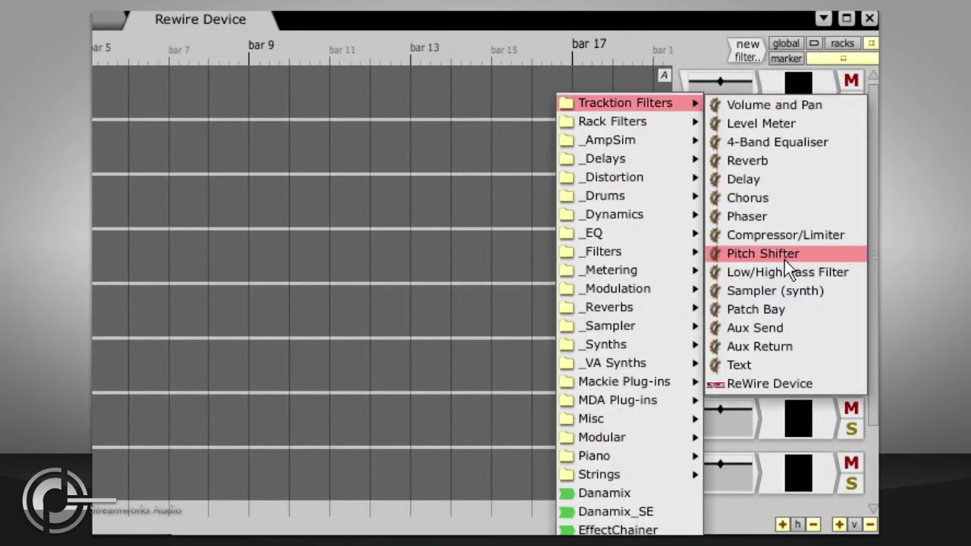
pyautogui.click(784, 388)
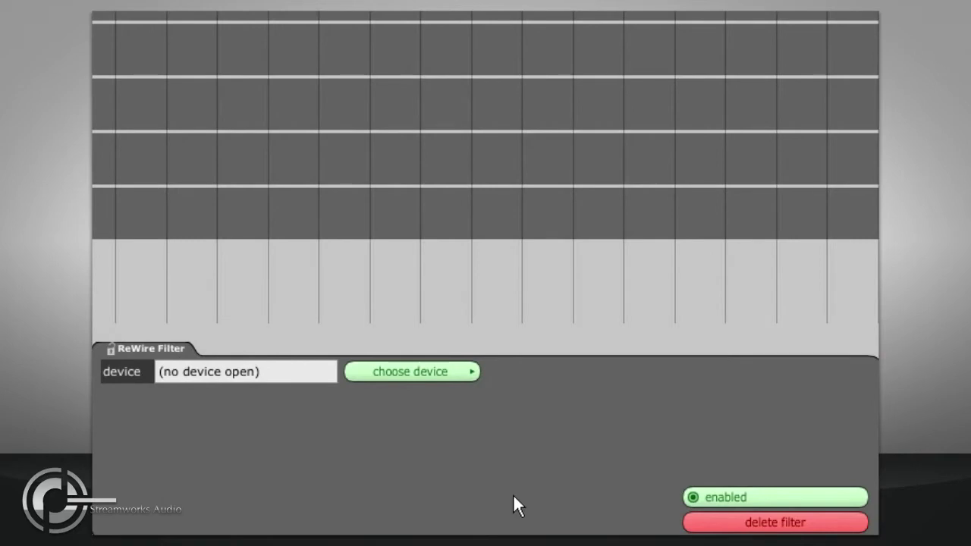
pyautogui.click(440, 373)
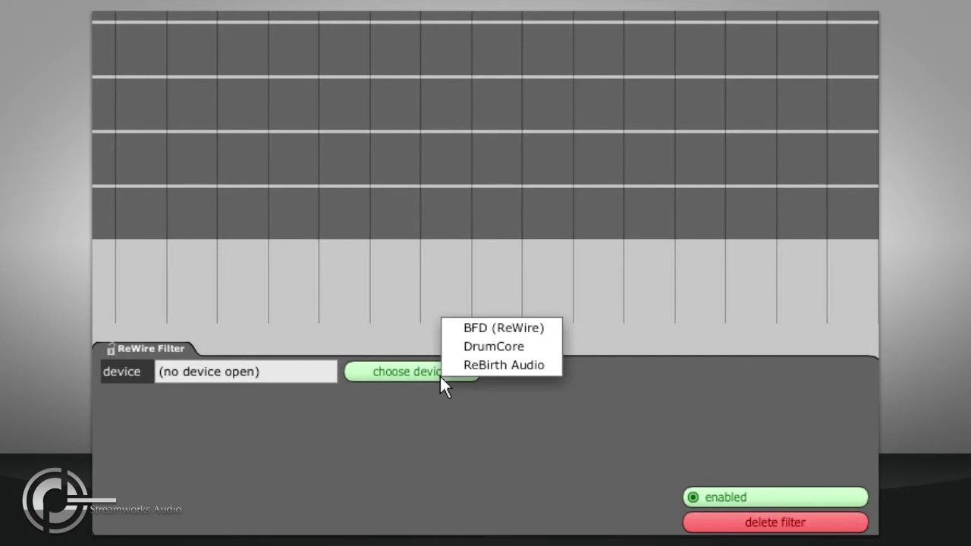
pyautogui.click(464, 366)
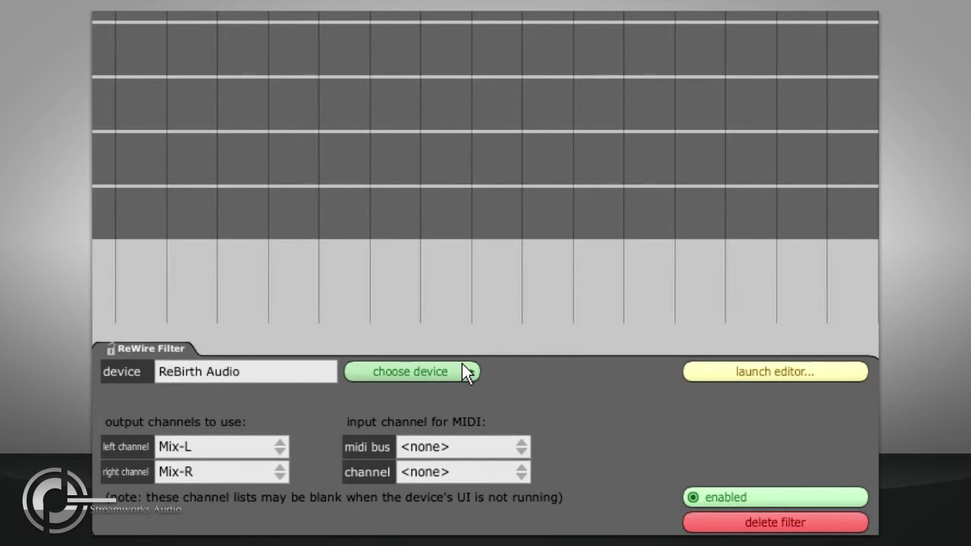
# - Keep Mix-L and Mix-R as output channels, checking the MIDI bus and channel lists
pyautogui.click(244, 445)
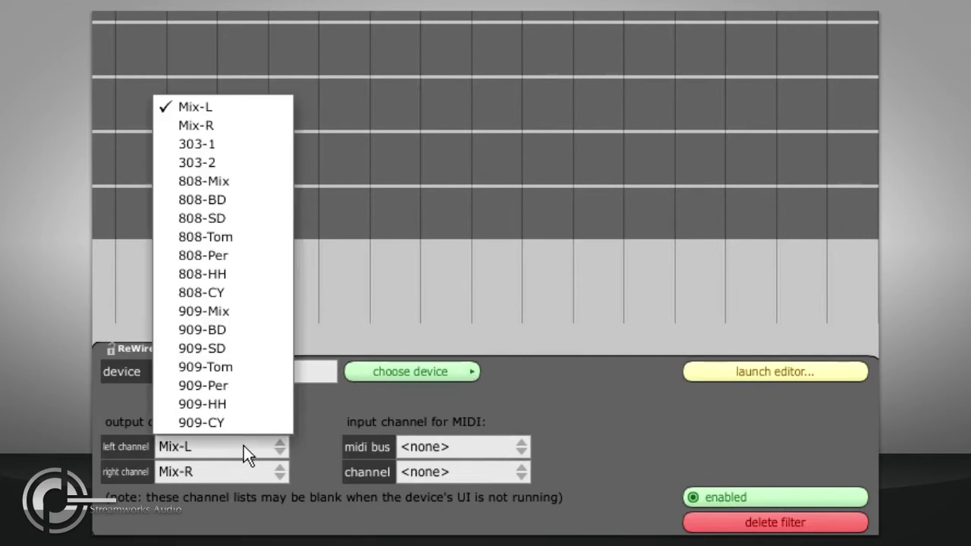
pyautogui.click(301, 440)
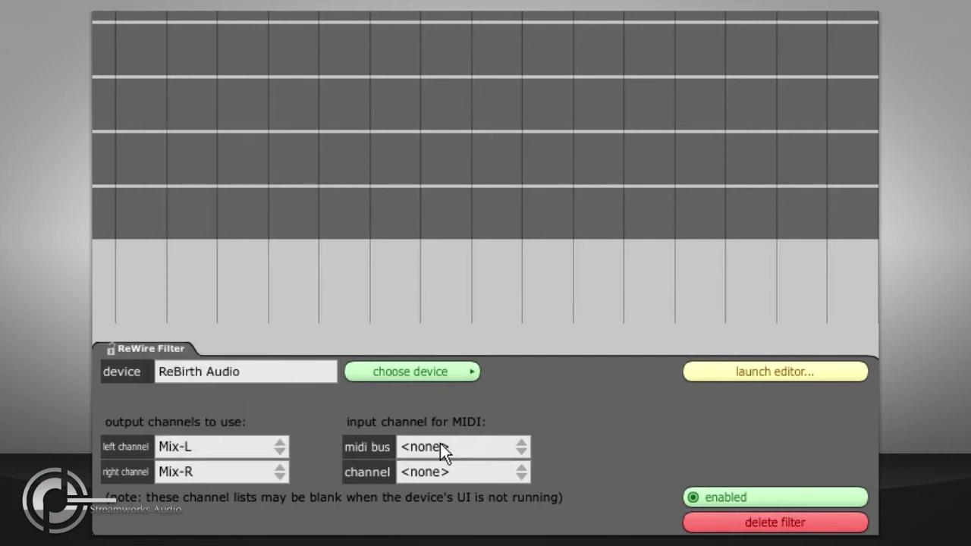
pyautogui.click(467, 444)
pyautogui.click(483, 450)
pyautogui.click(475, 465)
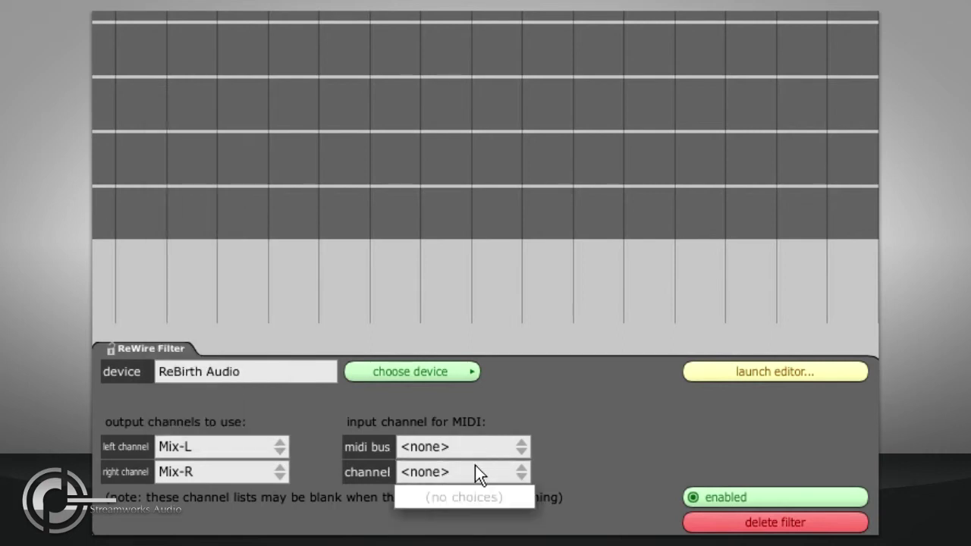
pyautogui.click(475, 471)
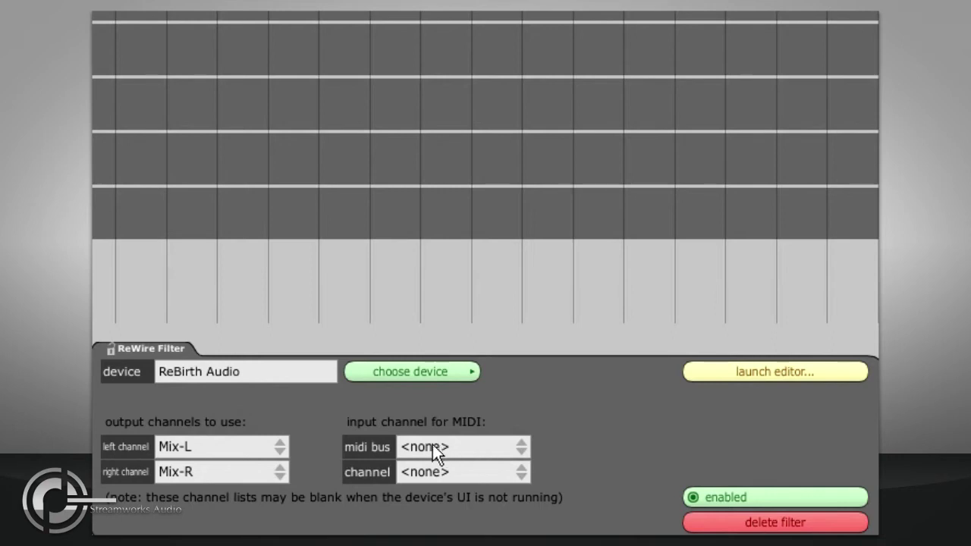
pyautogui.click(244, 474)
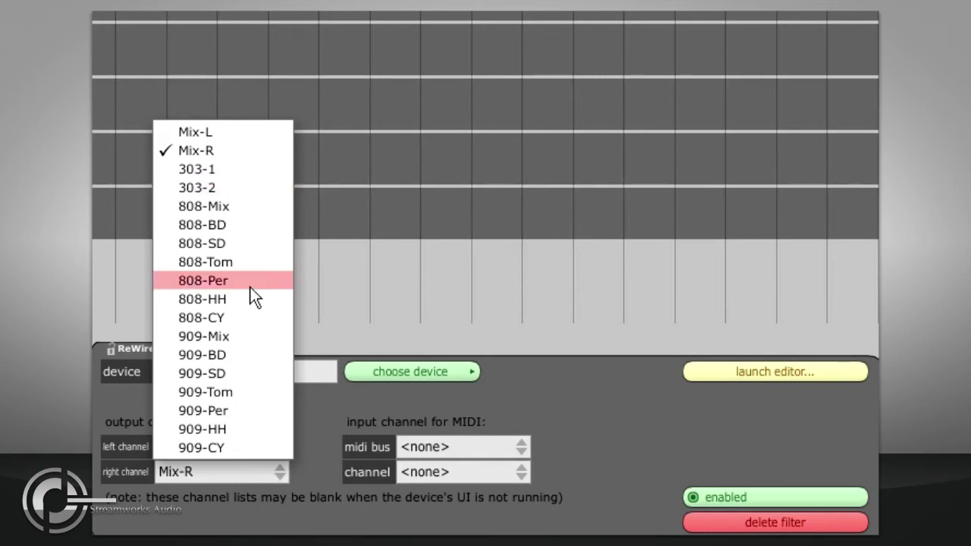
pyautogui.click(302, 415)
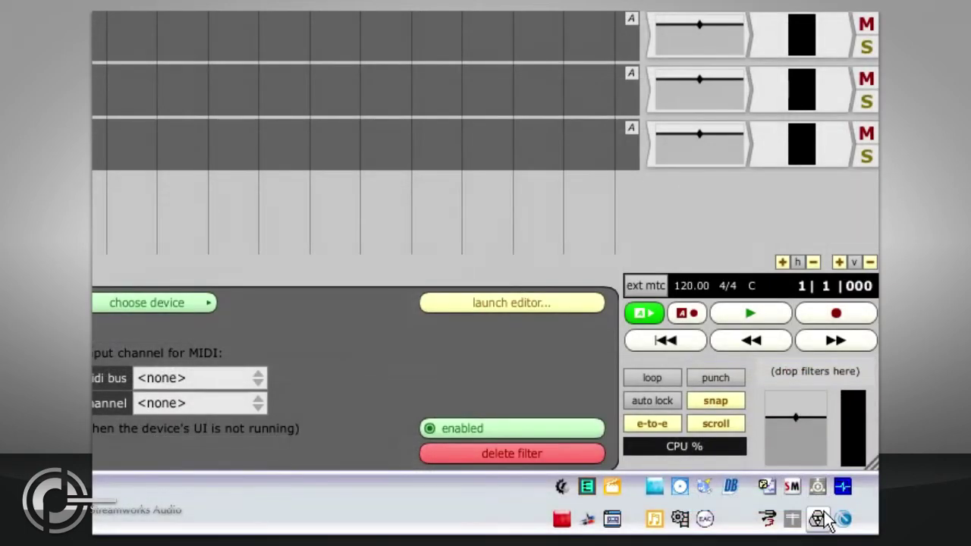
# - Launch ReBirth RB-338 and start the edit playing in Tracktion
pyautogui.click(818, 520)
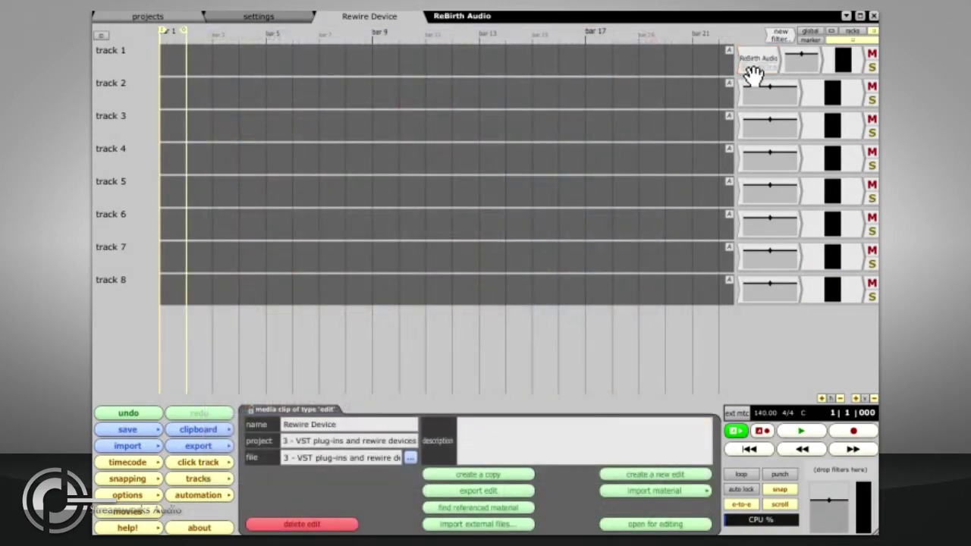
pyautogui.click(794, 434)
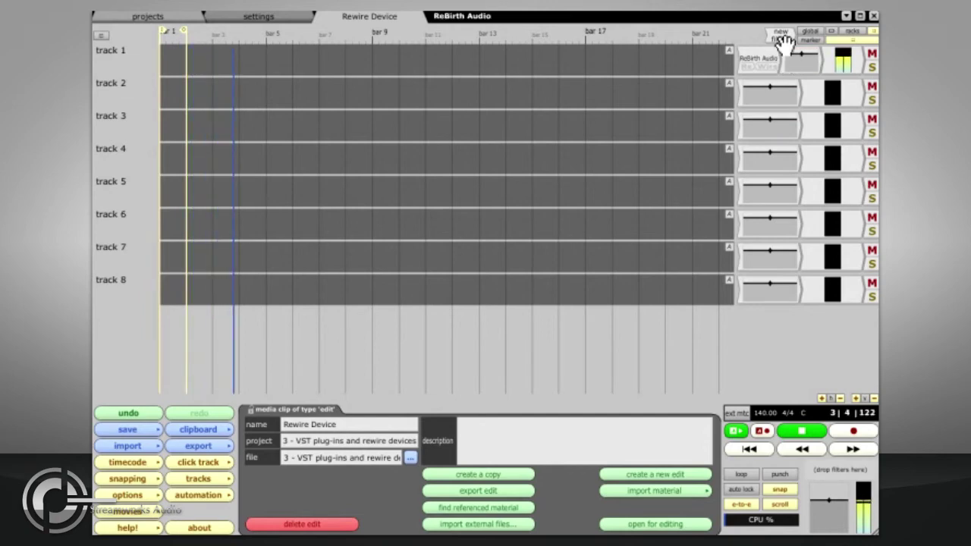
# - Add a Mackie Stereo Compressor after ReBirth Audio at 2.9:1 ratio, then drag ReBirth Audio toward track 2
pyautogui.moveTo(781, 36); pyautogui.dragTo(779, 65)
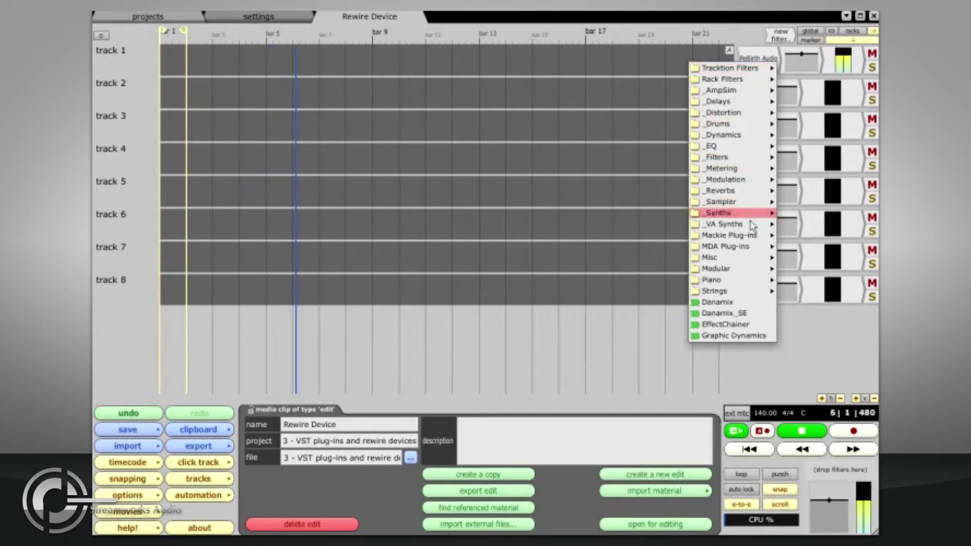
pyautogui.moveTo(754, 240)
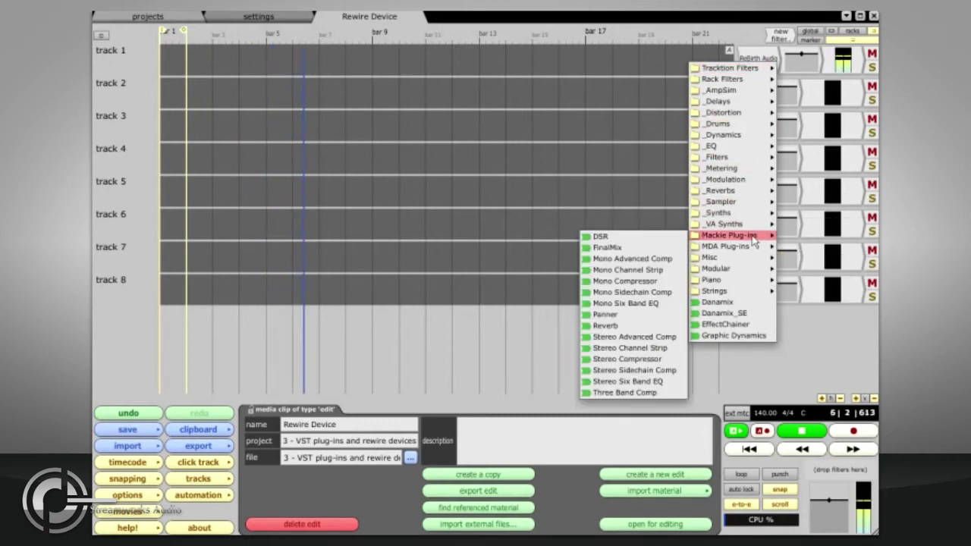
pyautogui.click(657, 360)
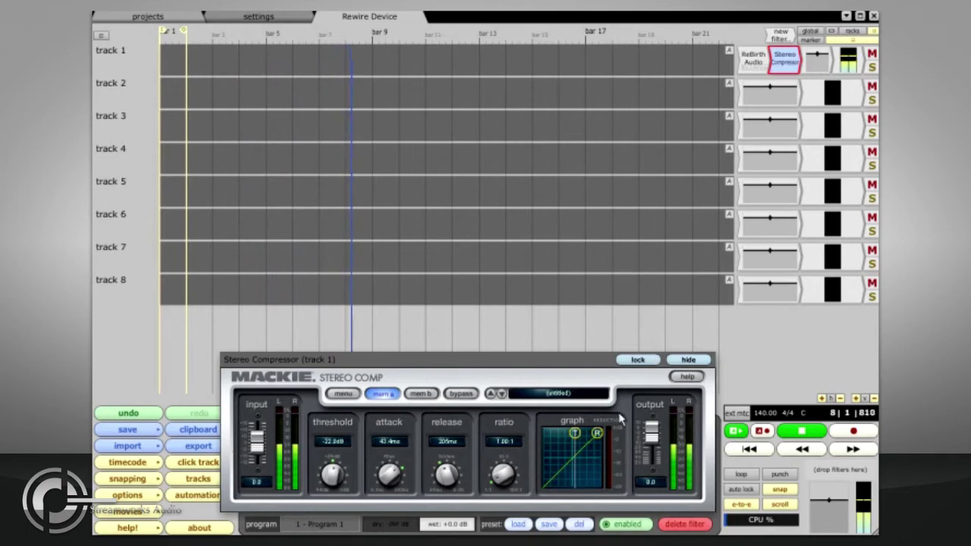
pyautogui.moveTo(599, 440); pyautogui.dragTo(598, 448)
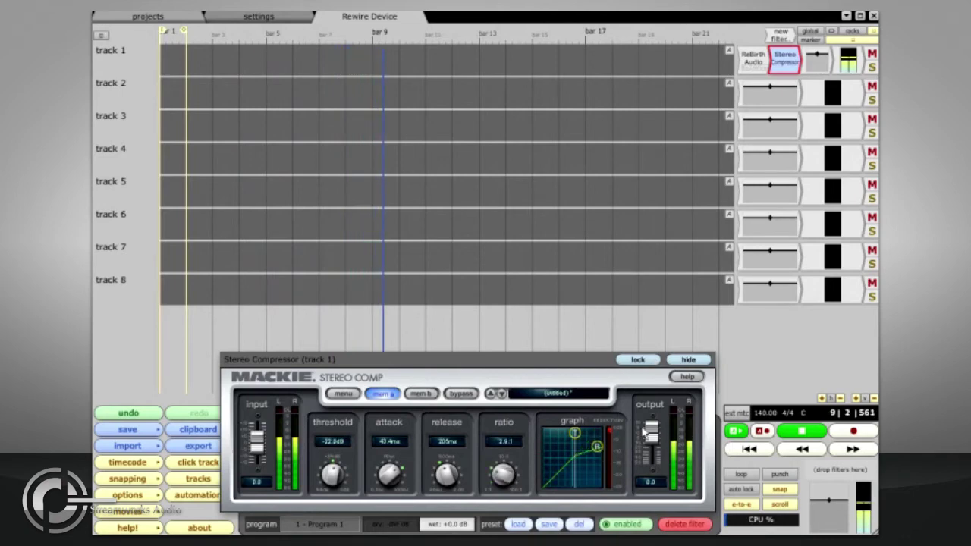
pyautogui.scroll(3, 649, 433)
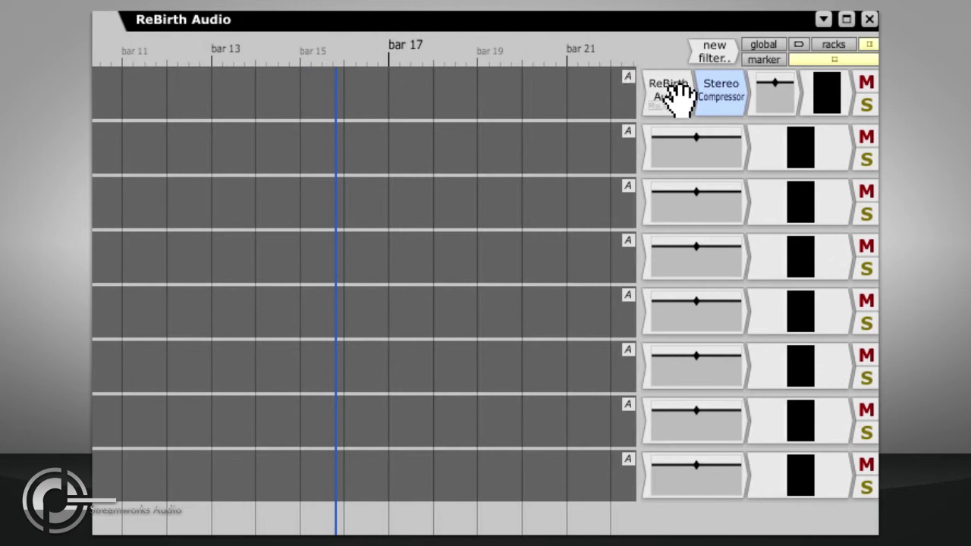
pyautogui.moveTo(679, 95); pyautogui.dragTo(683, 157)
# - Place a ReBirth Audio source on track 2 with both left and right channels set to 303-1
pyautogui.click(681, 157)
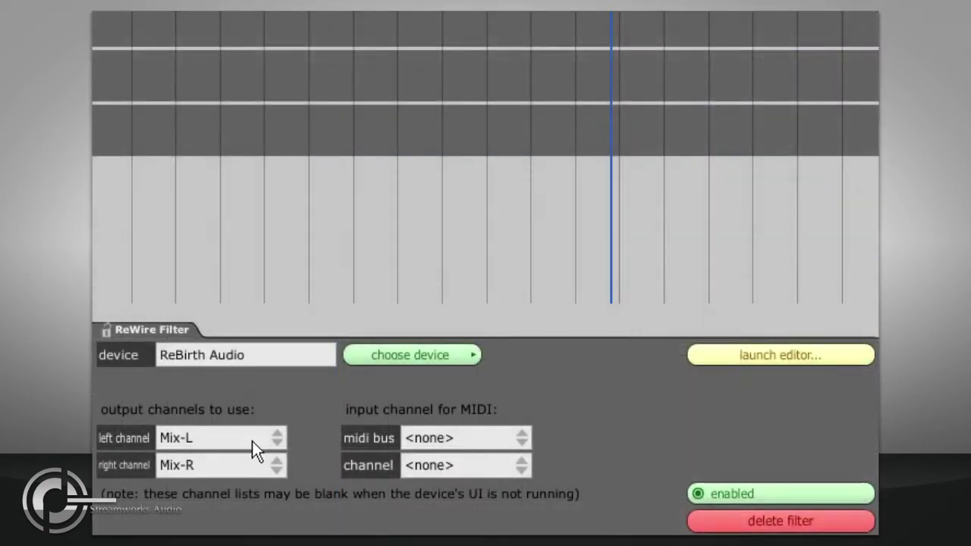
pyautogui.click(252, 447)
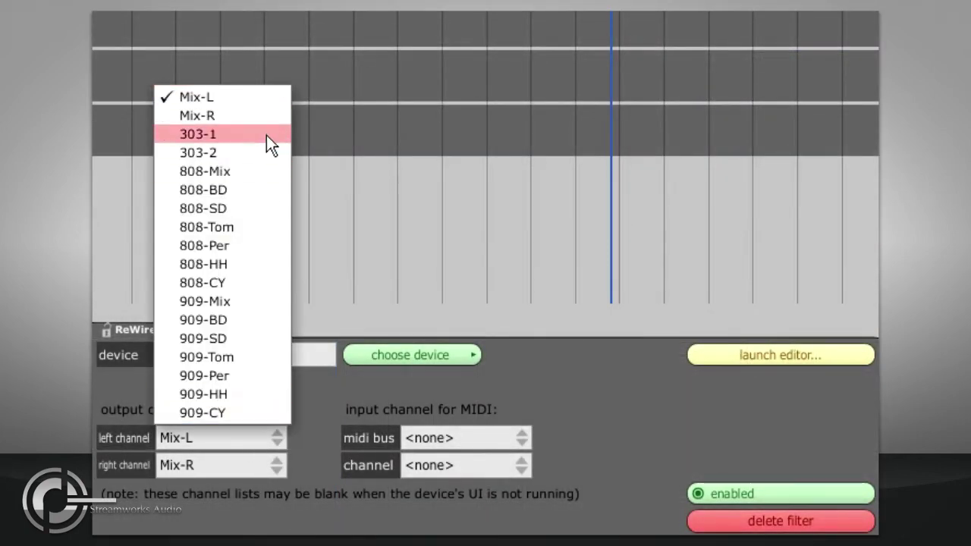
pyautogui.click(266, 134)
pyautogui.click(246, 467)
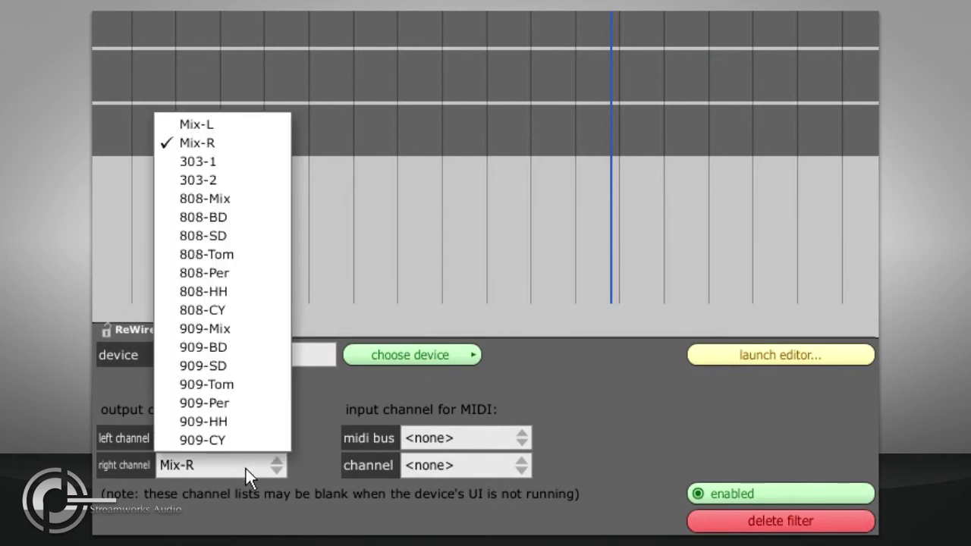
pyautogui.click(229, 161)
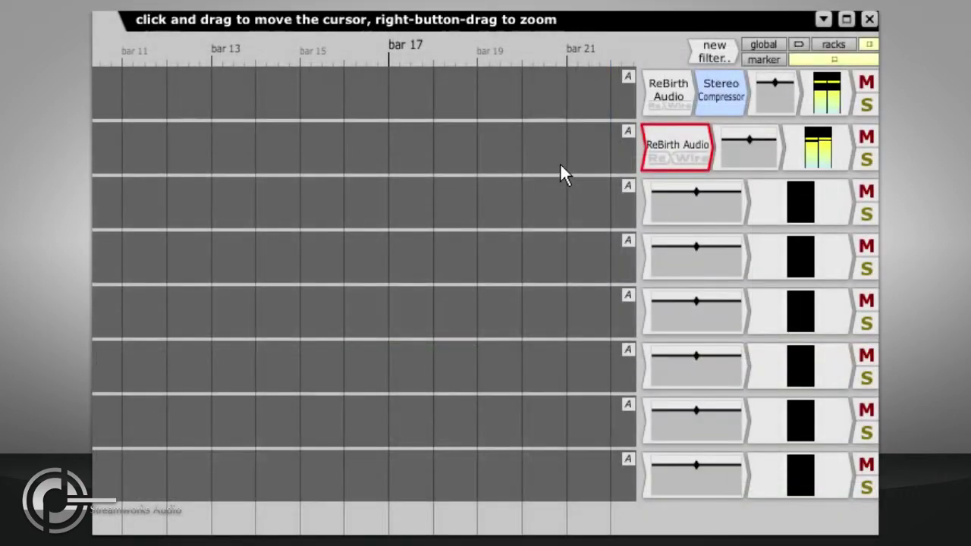
# - Pan track 2 slightly right, test its mute and solo, then play and lower track 3 to about -3 dB
pyautogui.moveTo(740, 140); pyautogui.dragTo(786, 148)
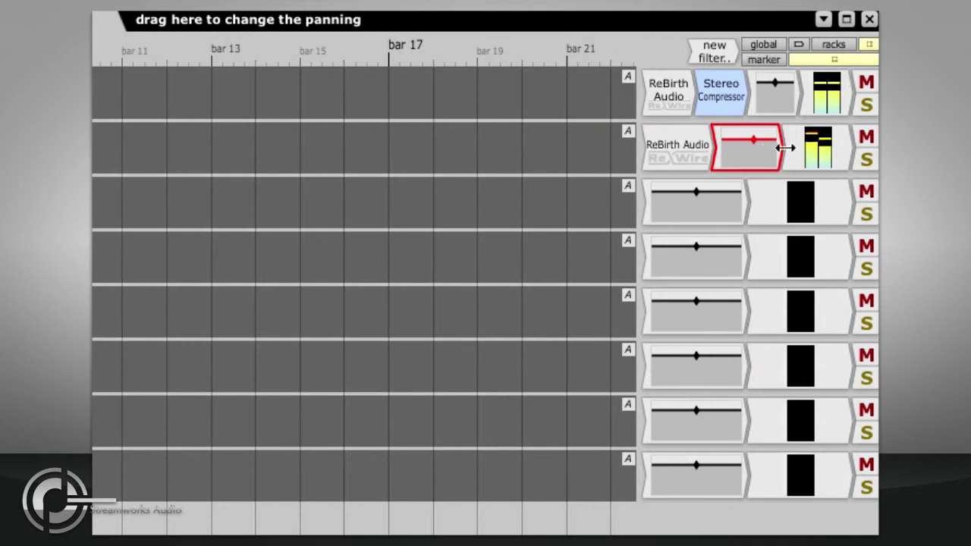
pyautogui.click(866, 138)
pyautogui.click(867, 159)
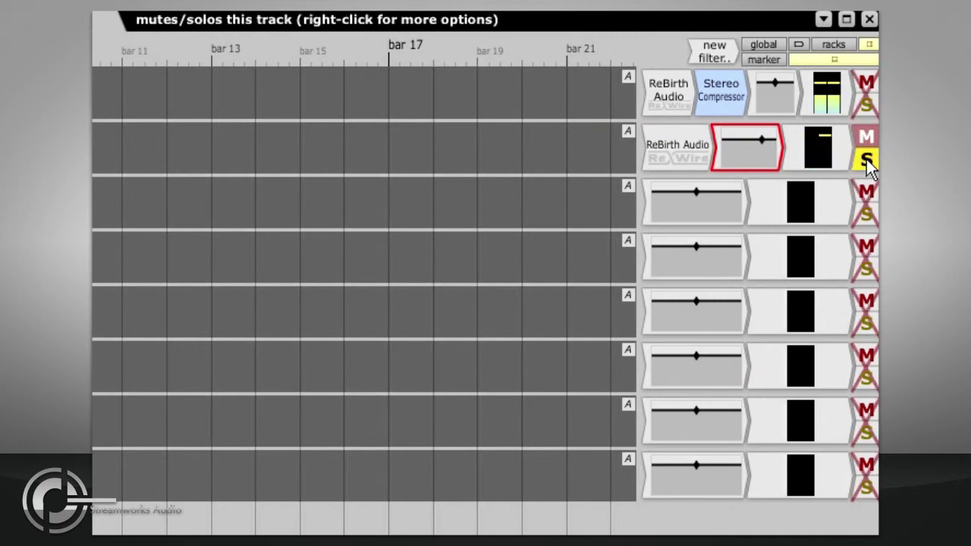
pyautogui.click(866, 160)
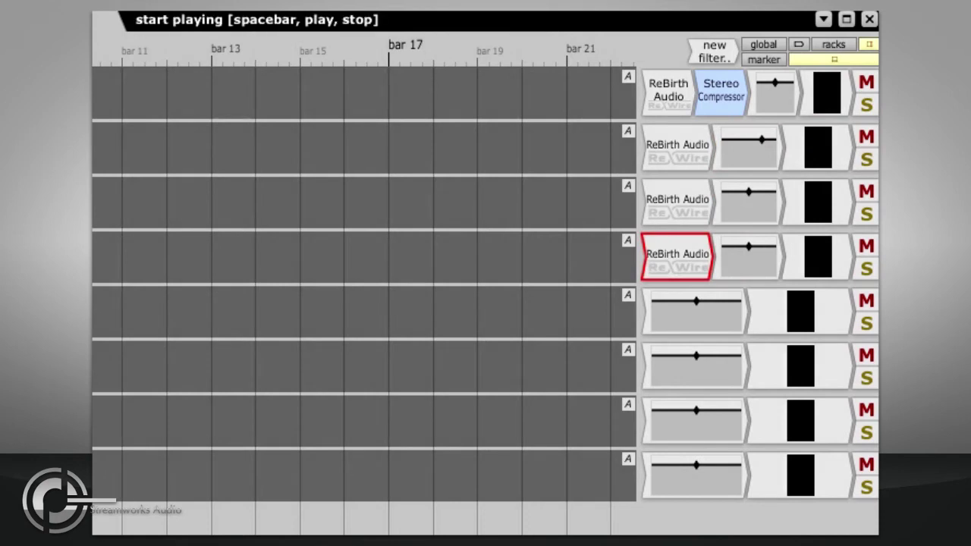
pyautogui.press('space')
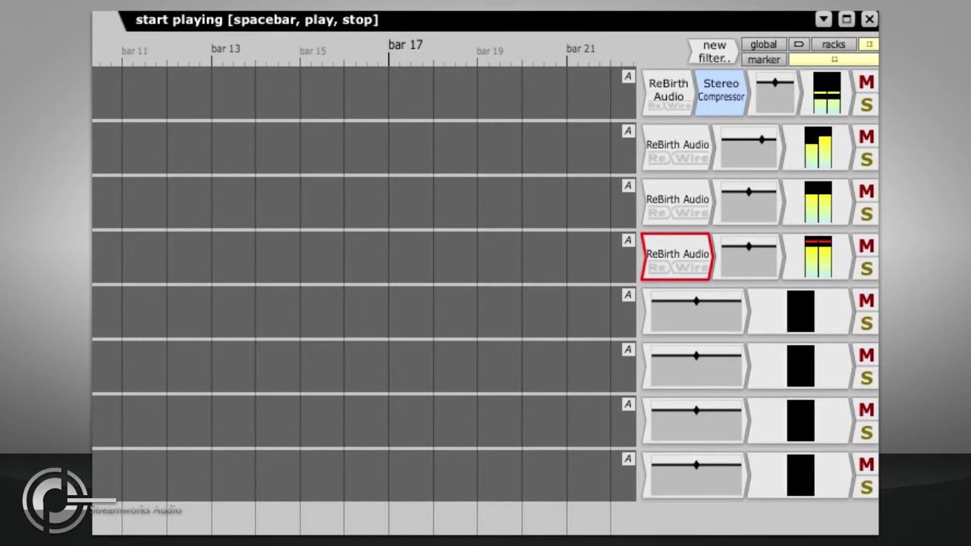
pyautogui.moveTo(752, 211)
pyautogui.mouseDown()
pyautogui.moveTo(743, 325)
pyautogui.moveTo(742, 277)
pyautogui.mouseUp()
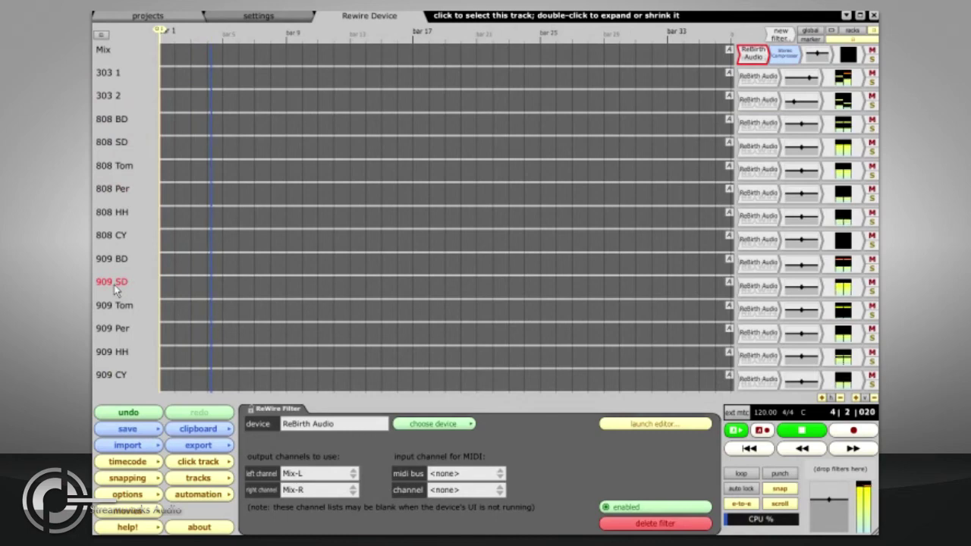
# - Delete the Mix track and select tracks 303 1 through 909 CY
pyautogui.click(104, 55)
pyautogui.press('Delete')
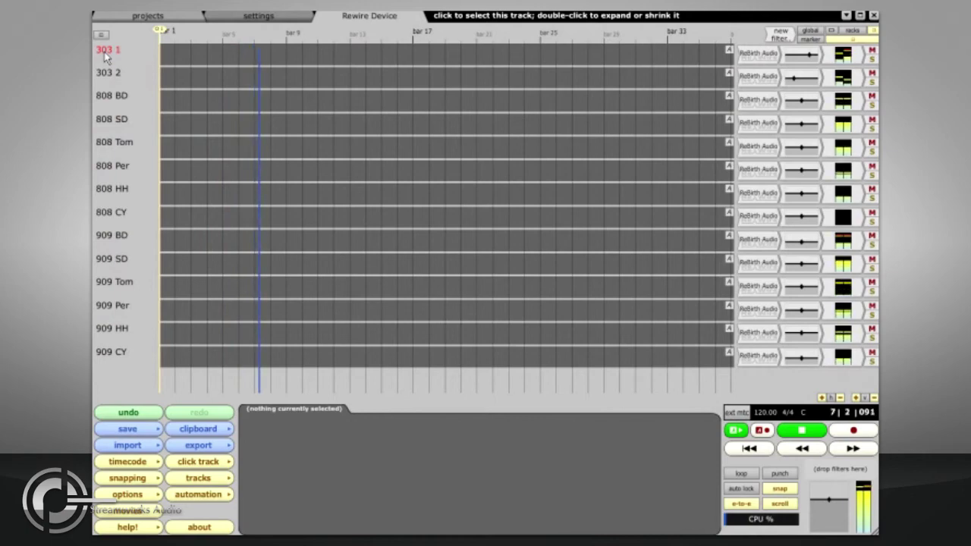
pyautogui.click(106, 57)
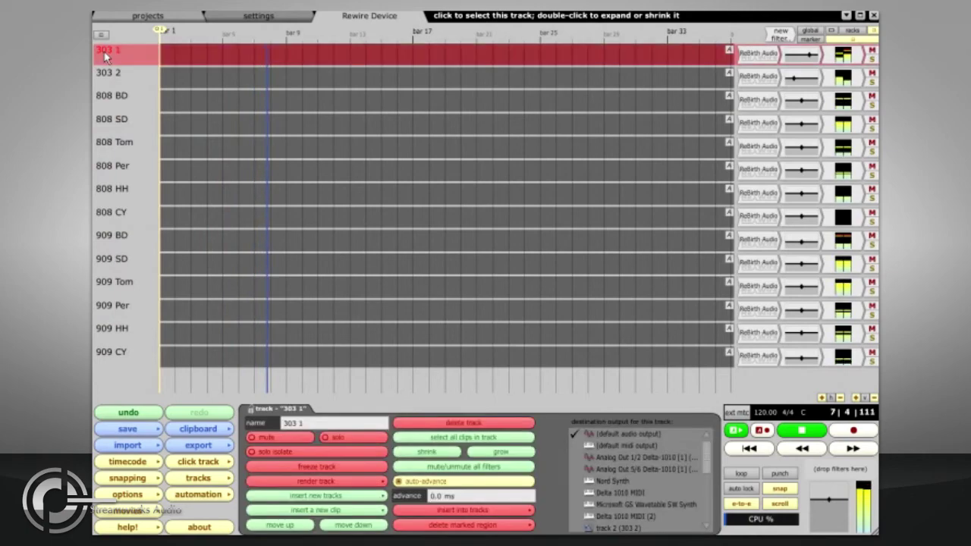
pyautogui.keyDown('shift'); pyautogui.click(114, 353); pyautogui.keyUp('shift')
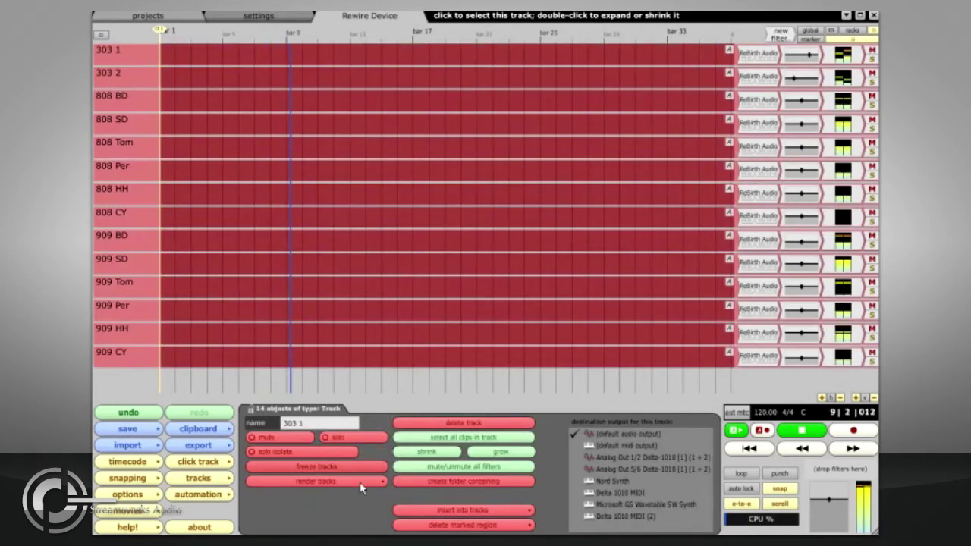
# - Group the selected tracks into a folder named Rebirth, collapse and re-expand it, and stop playback
pyautogui.click(423, 481)
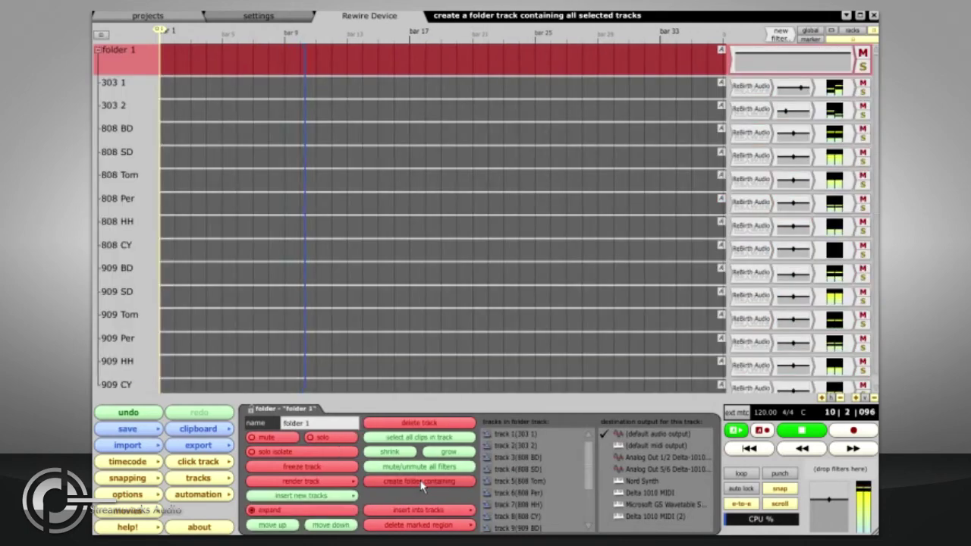
pyautogui.write('R')
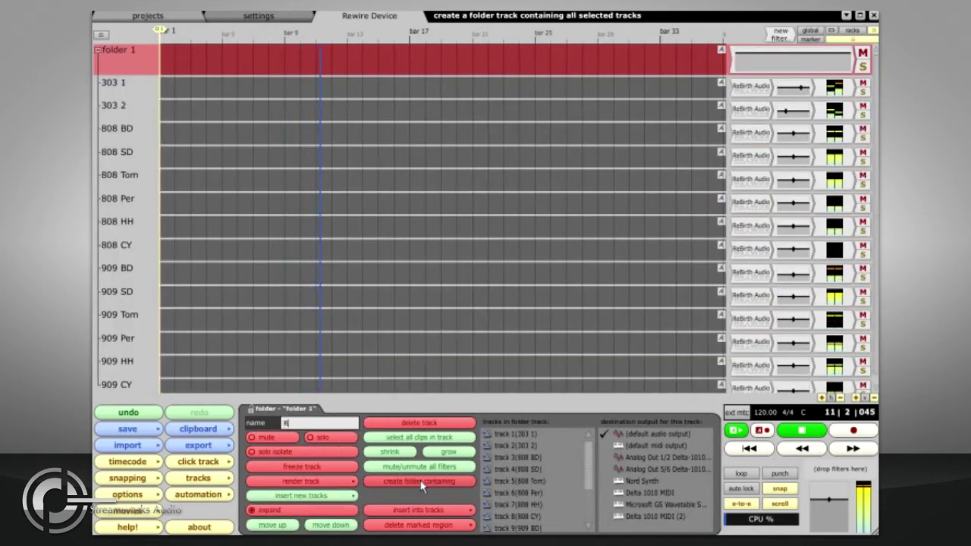
pyautogui.write('ebirth')
pyautogui.press('Return')
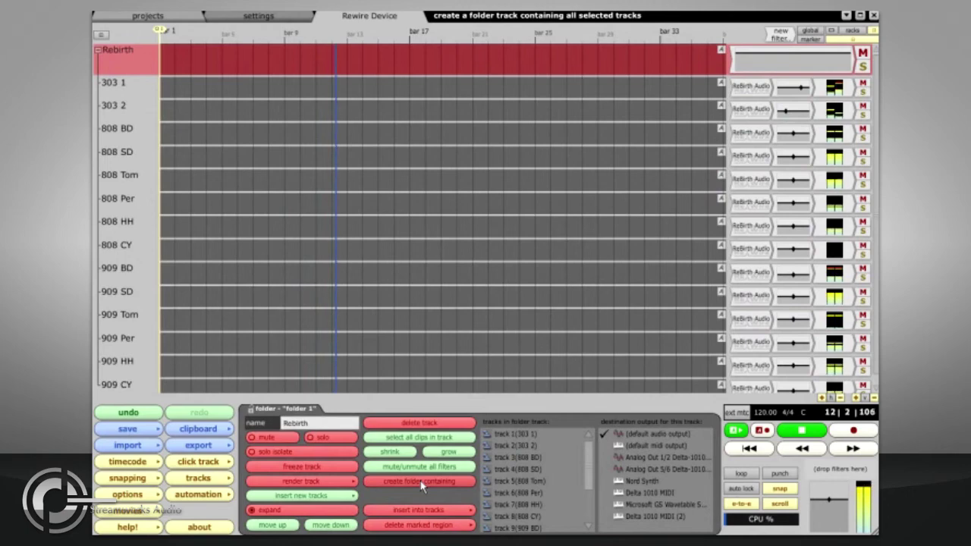
pyautogui.click(98, 51)
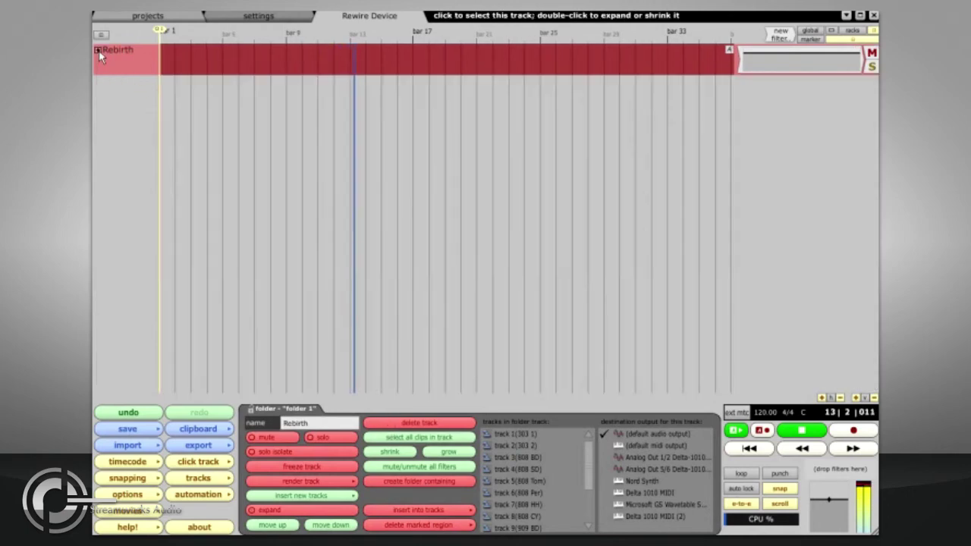
pyautogui.click(98, 51)
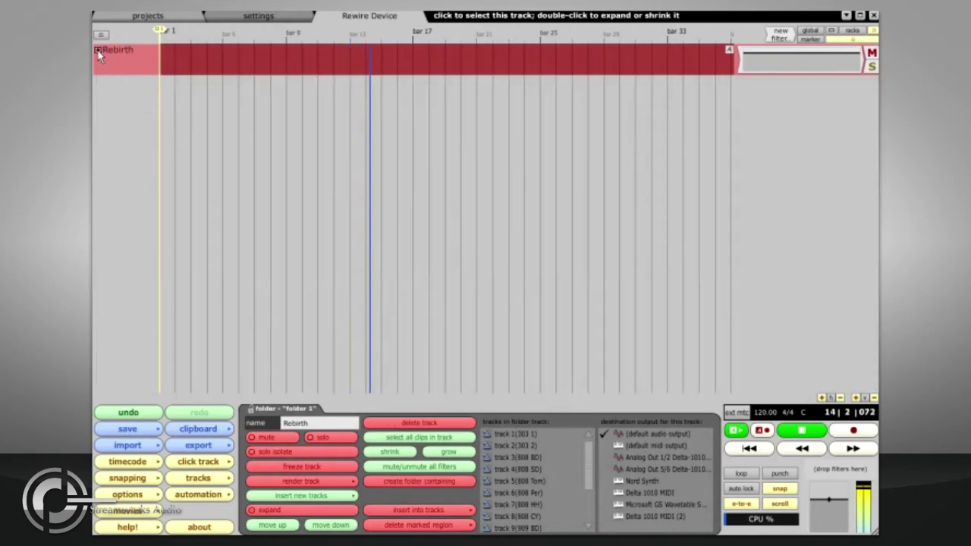
pyautogui.press('space')
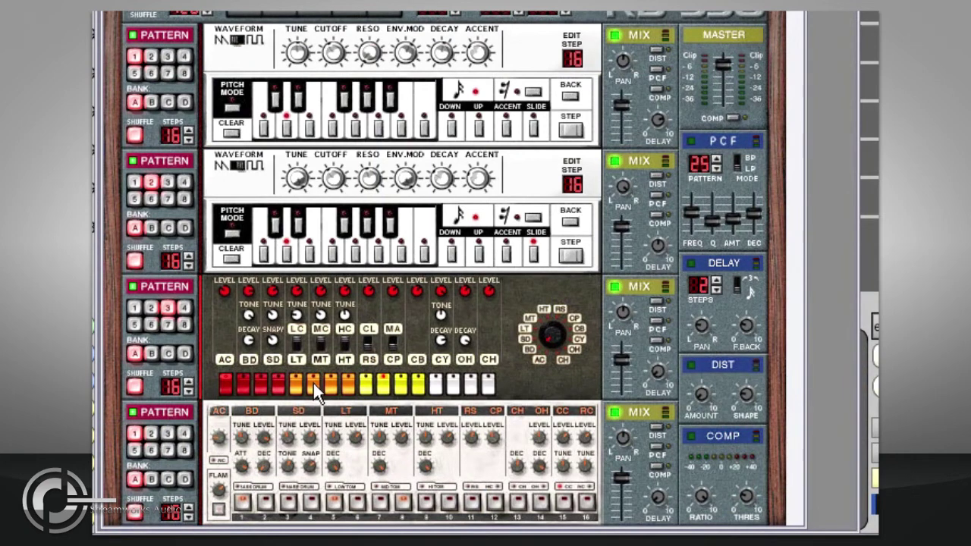
# - Play two keys on the second 303's keyboard, moving the step's note higher
pyautogui.click(334, 254)
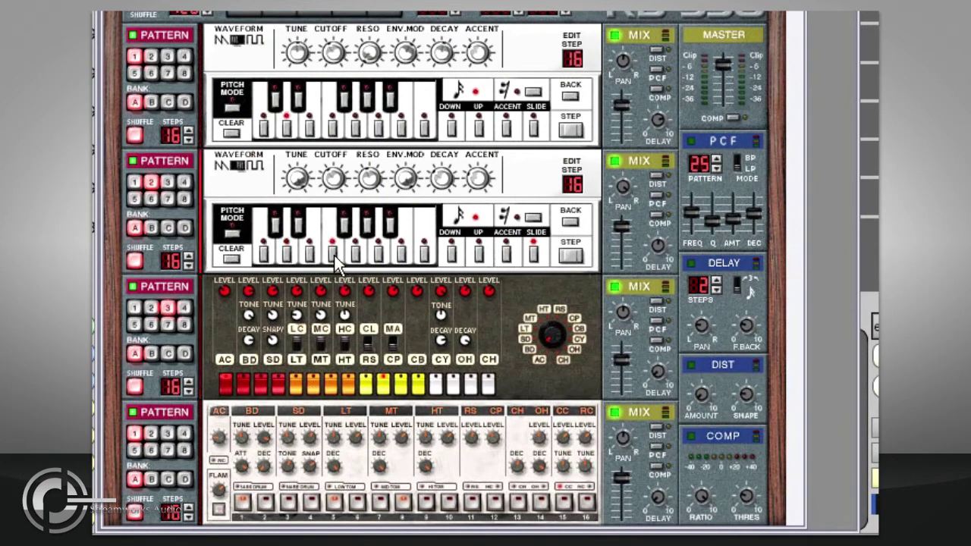
pyautogui.click(378, 253)
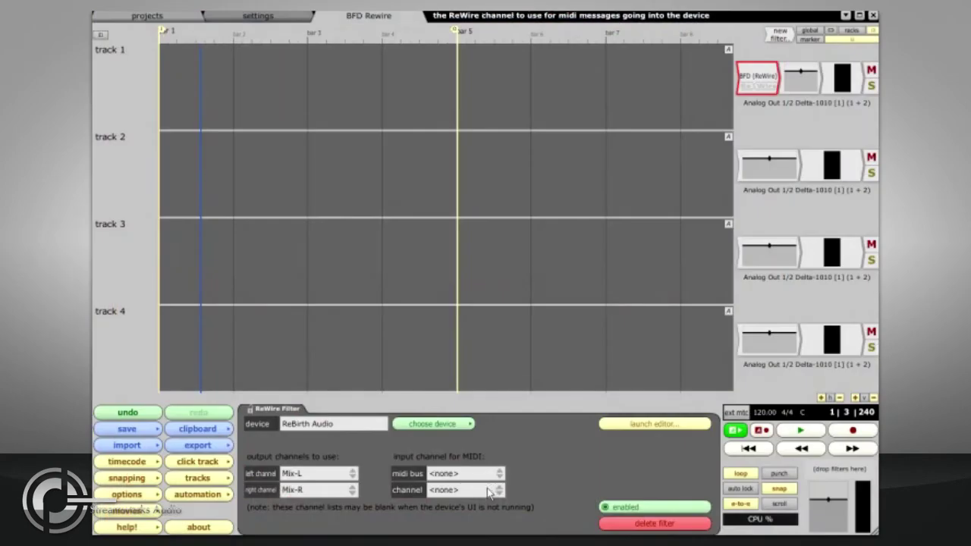
# - Make BFD (ReWire) track 1's ReWire device, keeping BFD's RW Bus and MIDI target channel
pyautogui.click(489, 492)
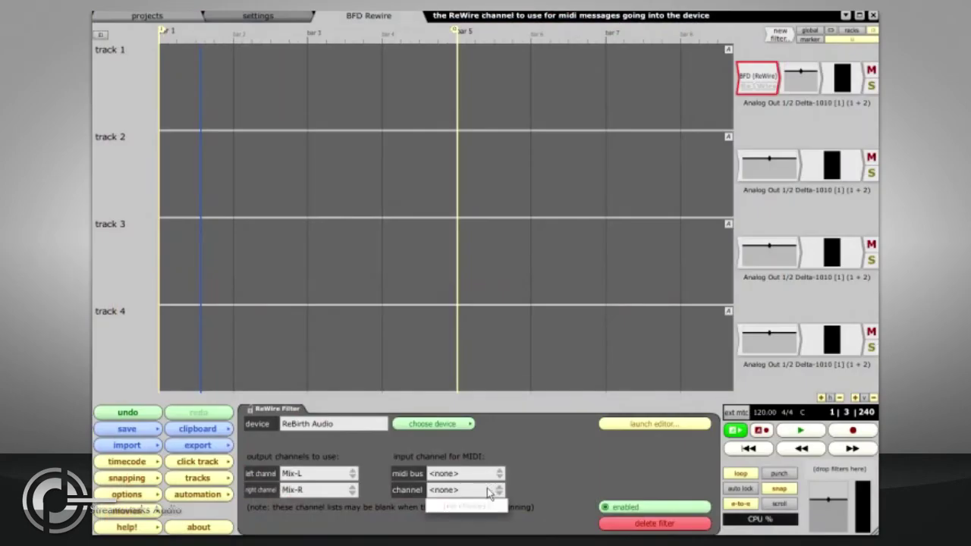
pyautogui.click(489, 493)
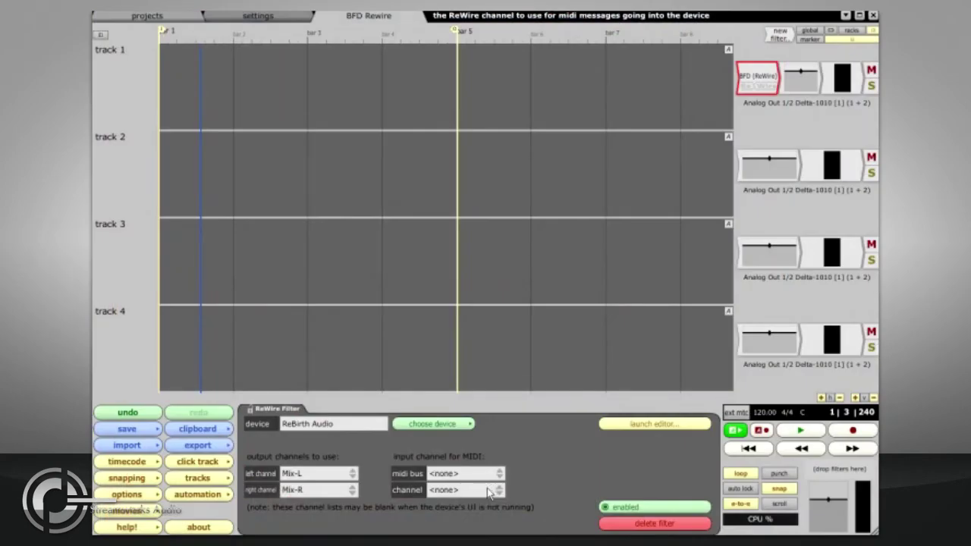
pyautogui.click(446, 433)
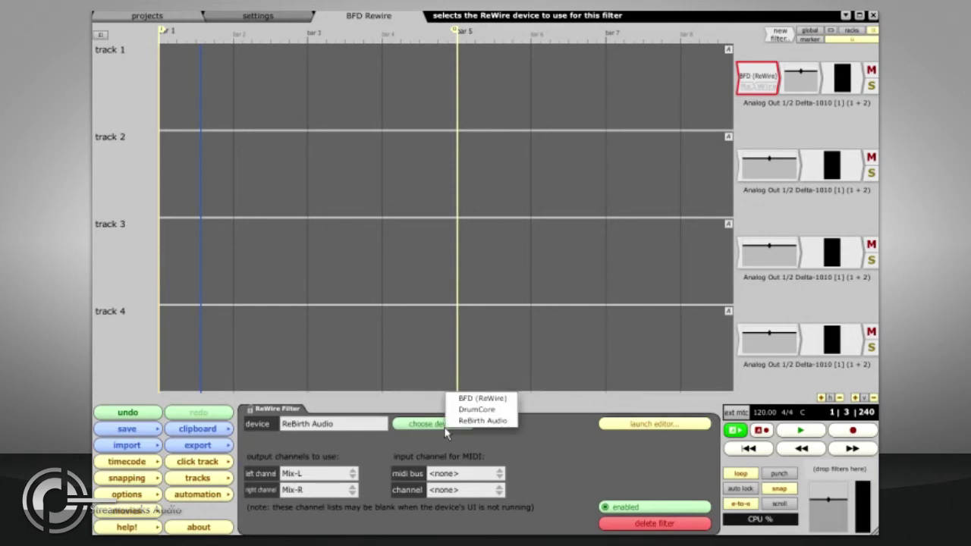
pyautogui.click(469, 399)
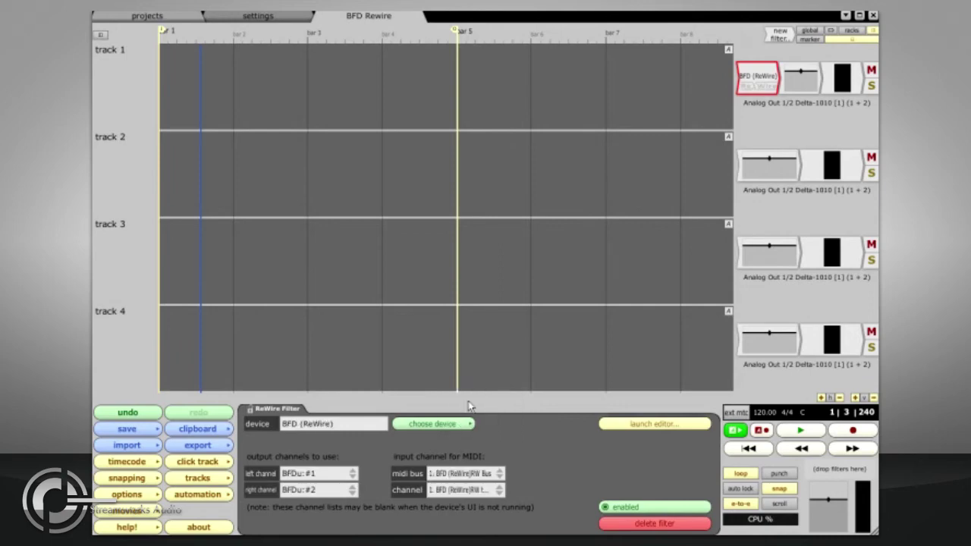
pyautogui.click(486, 480)
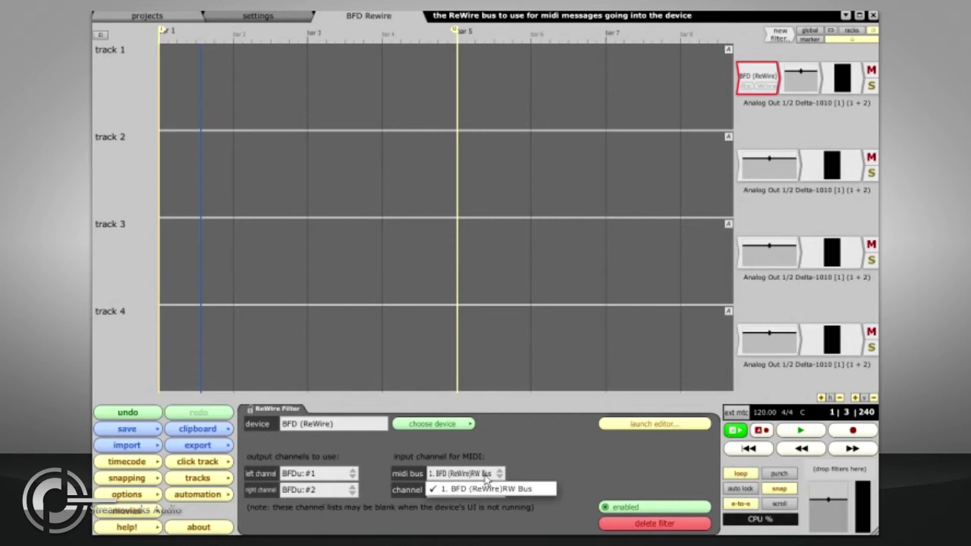
pyautogui.click(486, 488)
pyautogui.click(487, 491)
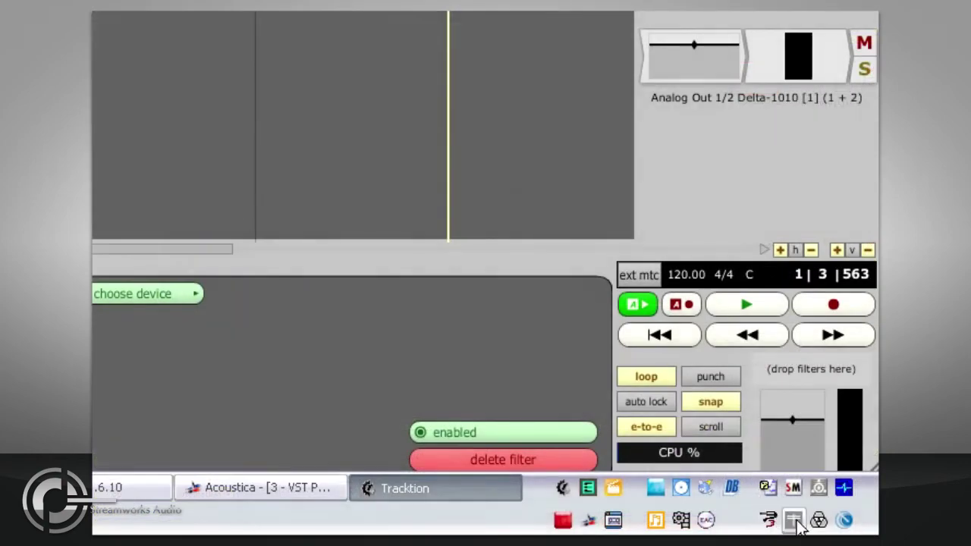
# - Show the BFD drum module window and load the Leedy kit from the kit chooser
pyautogui.click(797, 522)
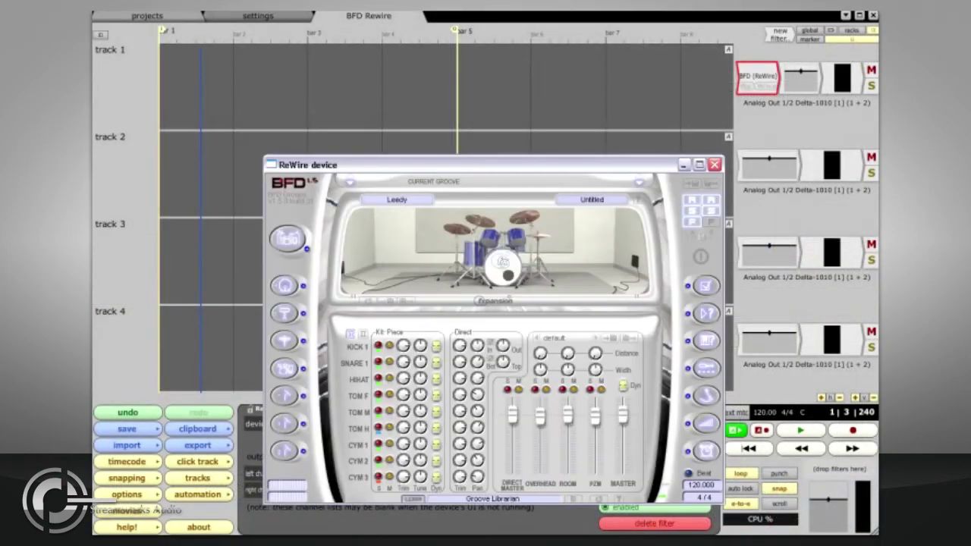
pyautogui.click(301, 243)
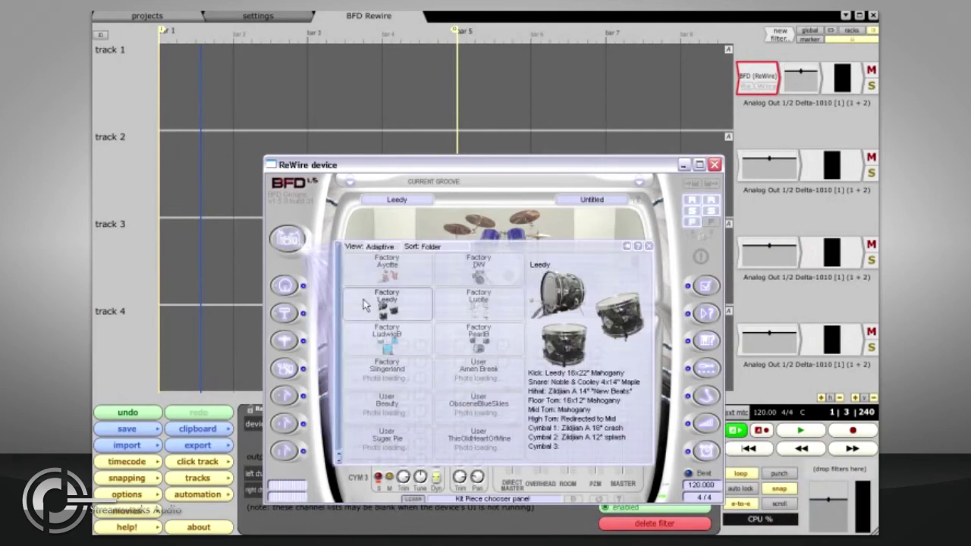
pyautogui.click(364, 303)
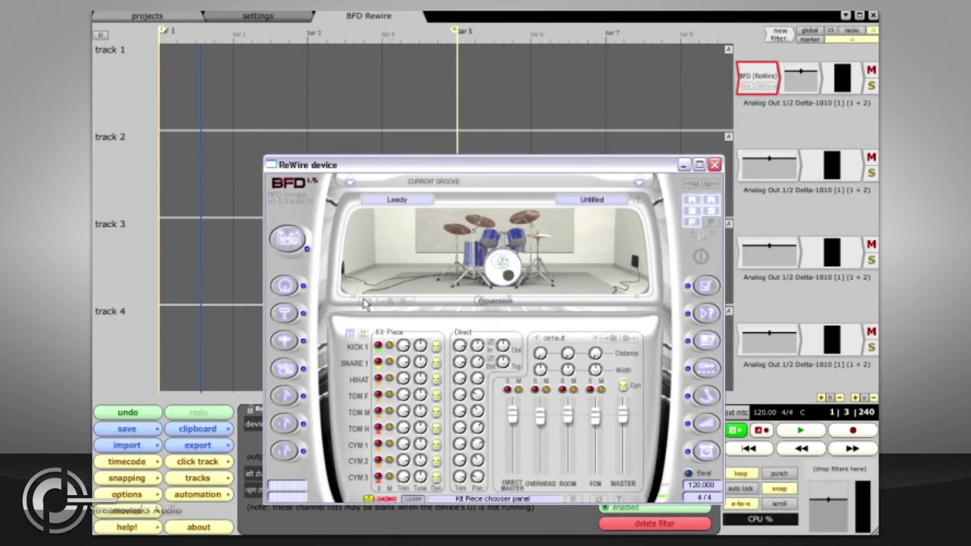
# - Copy track 1 with its BFD ReWire filter and paste it three times as tracks 2–4
pyautogui.click(245, 342)
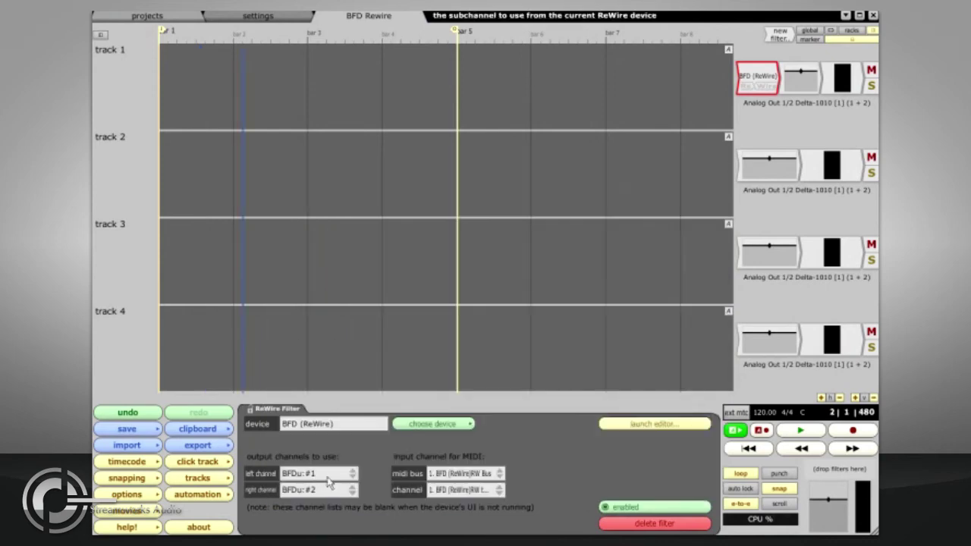
pyautogui.click(332, 492)
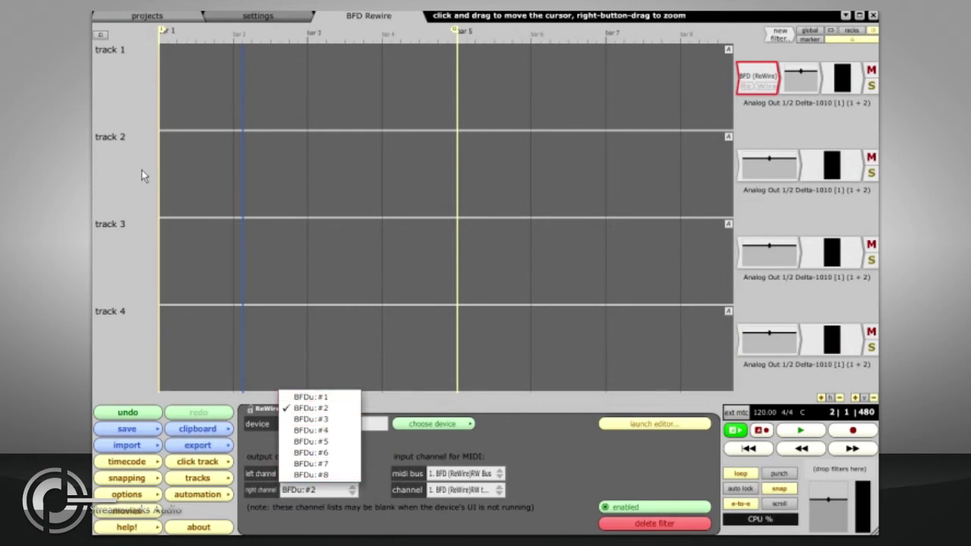
pyautogui.click(116, 111)
pyautogui.click(116, 108)
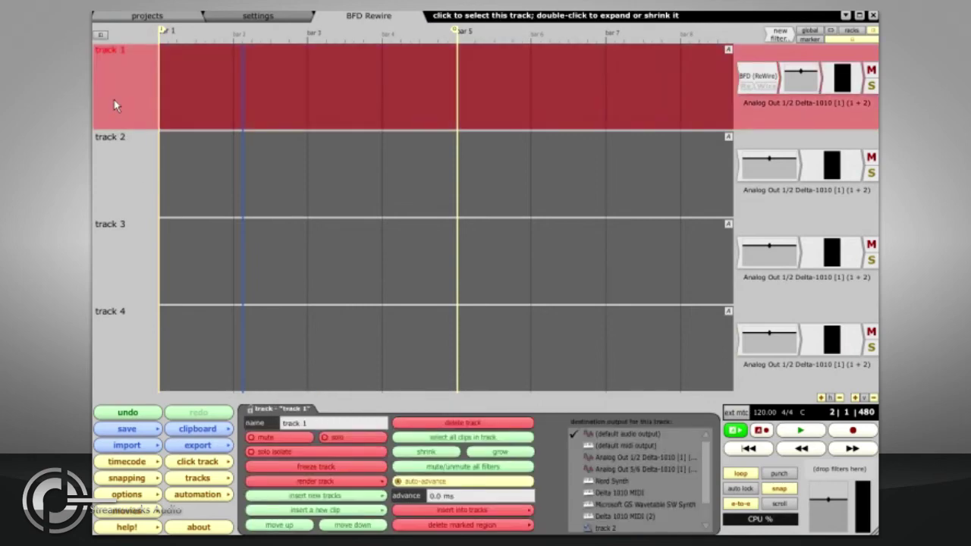
pyautogui.hotkey('ctrl', 'c')
pyautogui.hotkey('ctrl', 'v')
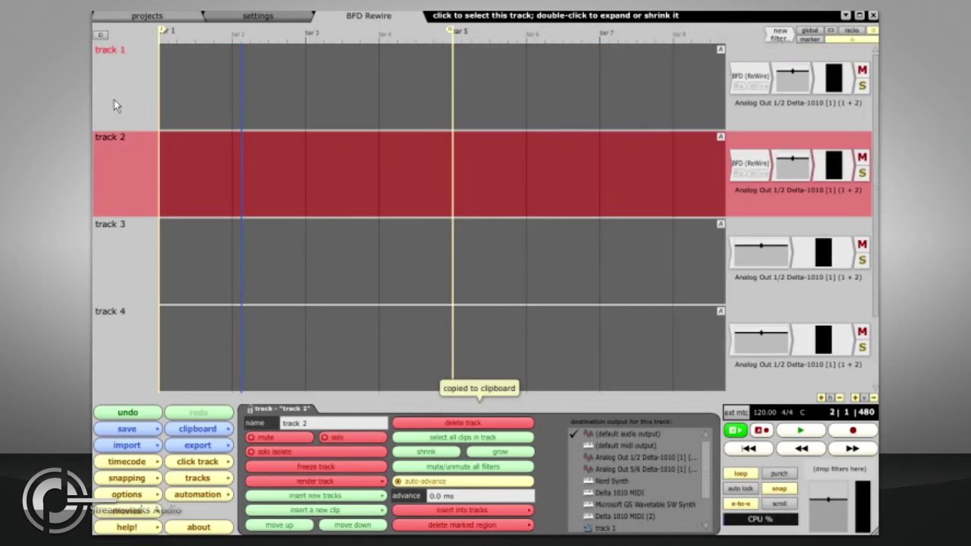
pyautogui.hotkey('ctrl', 'v')
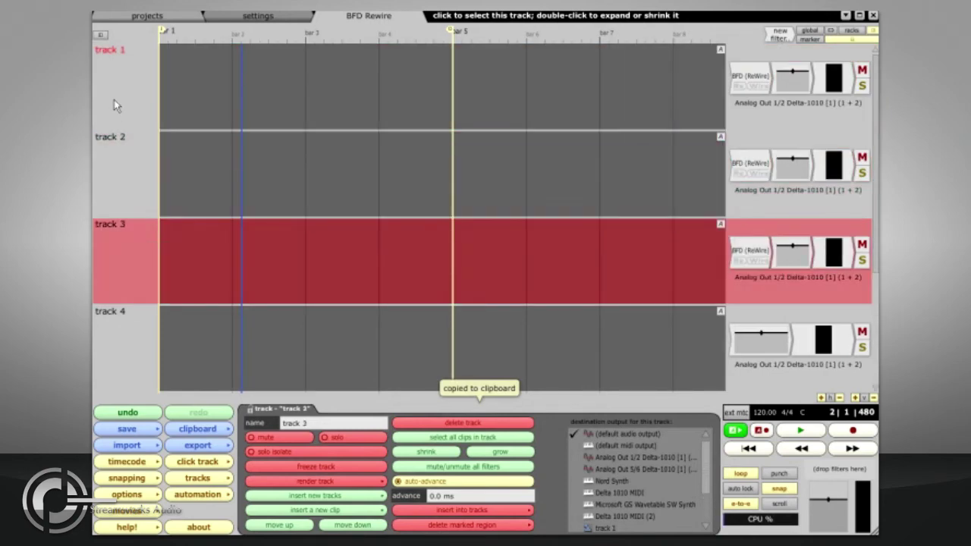
pyautogui.hotkey('ctrl', 'v')
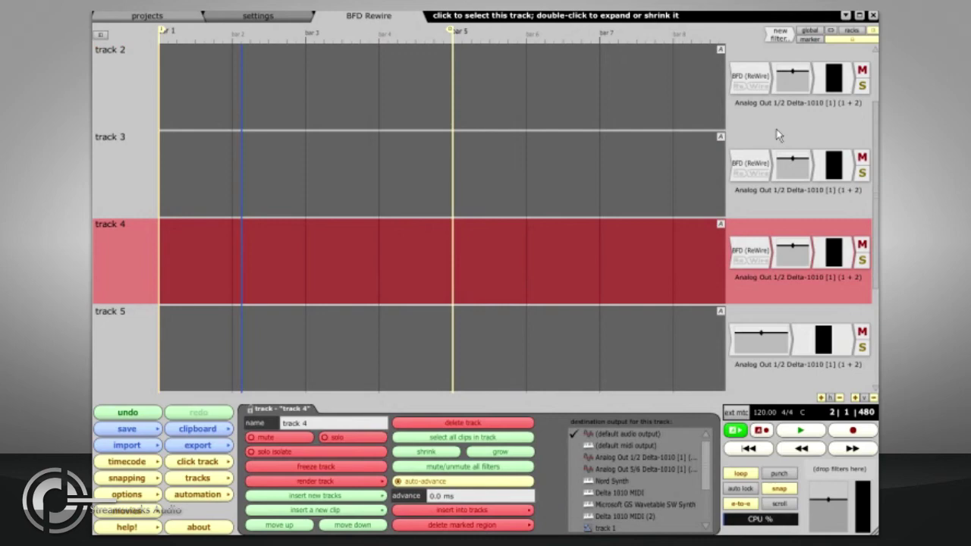
# - Set track 2's ReWire filter outputs to BFDu:#3 and BFDu:#4
pyautogui.scroll(1, 777, 129)
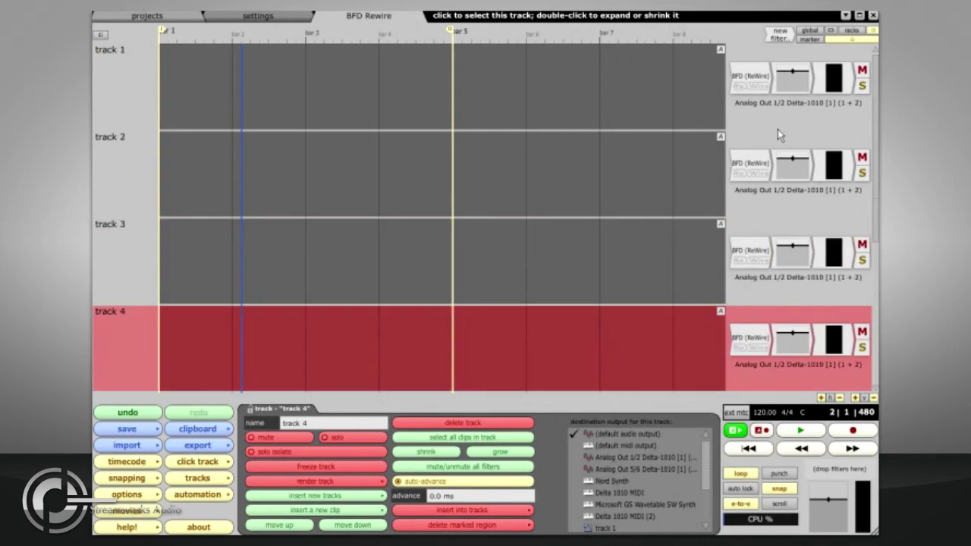
pyautogui.click(751, 176)
pyautogui.click(347, 476)
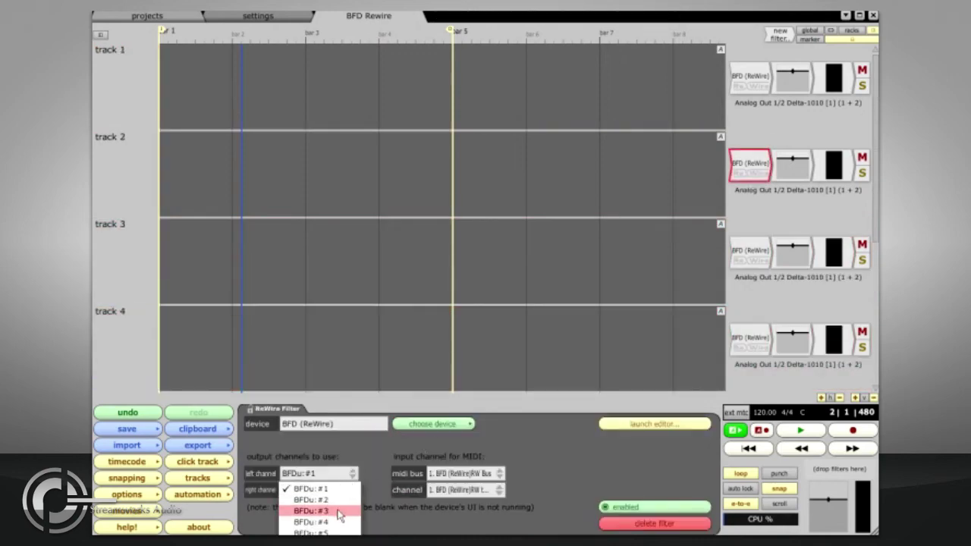
pyautogui.click(340, 492)
pyautogui.click(339, 493)
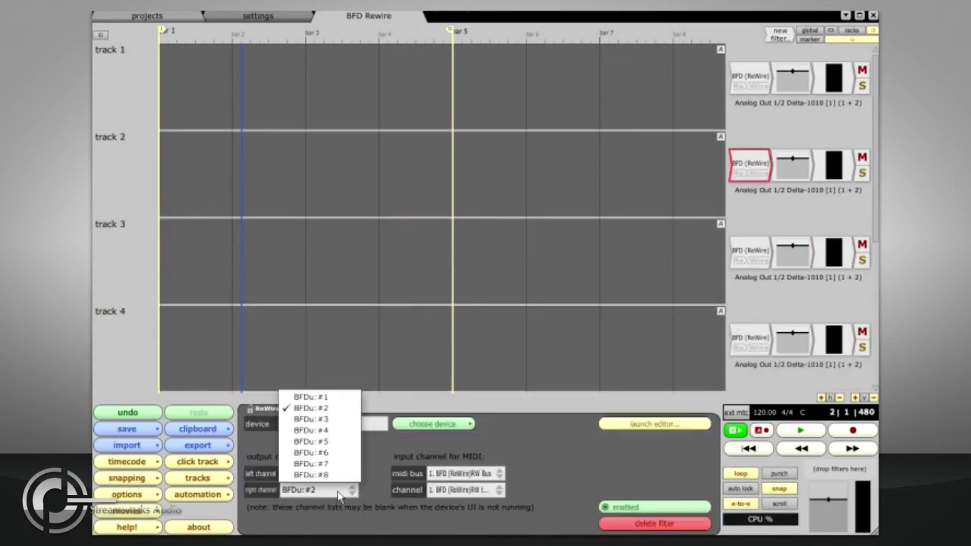
pyautogui.click(334, 419)
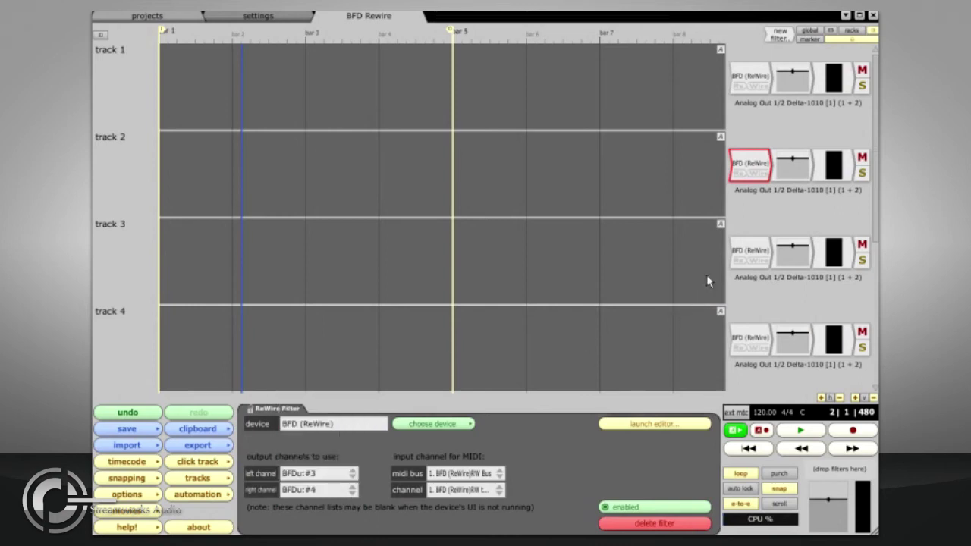
# - Route track 3's ReWire filter to BFDu:#5 and BFDu:#6
pyautogui.click(751, 258)
pyautogui.click(338, 490)
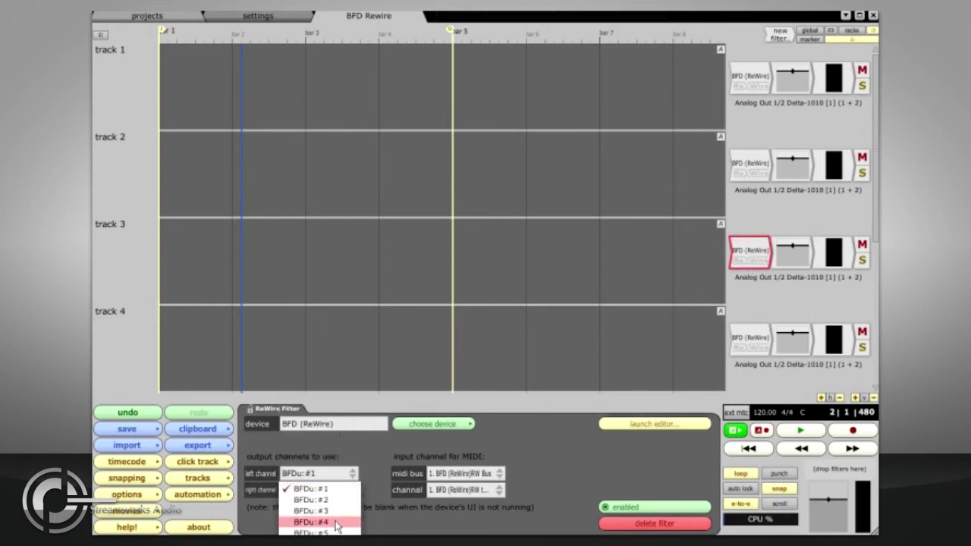
pyautogui.click(333, 490)
pyautogui.click(328, 490)
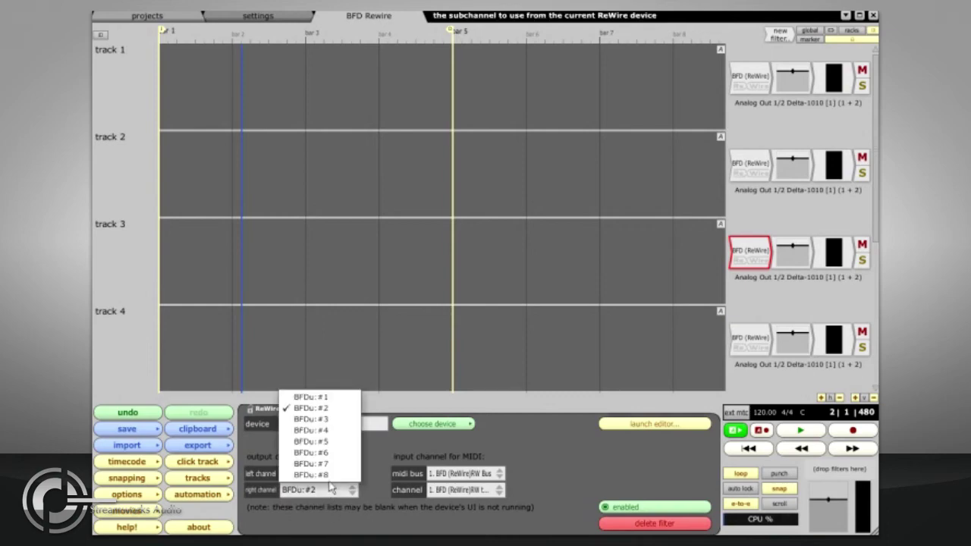
pyautogui.click(337, 461)
# - Route track 4's ReWire filter to BFDu:#7 and BFDu:#8
pyautogui.click(759, 347)
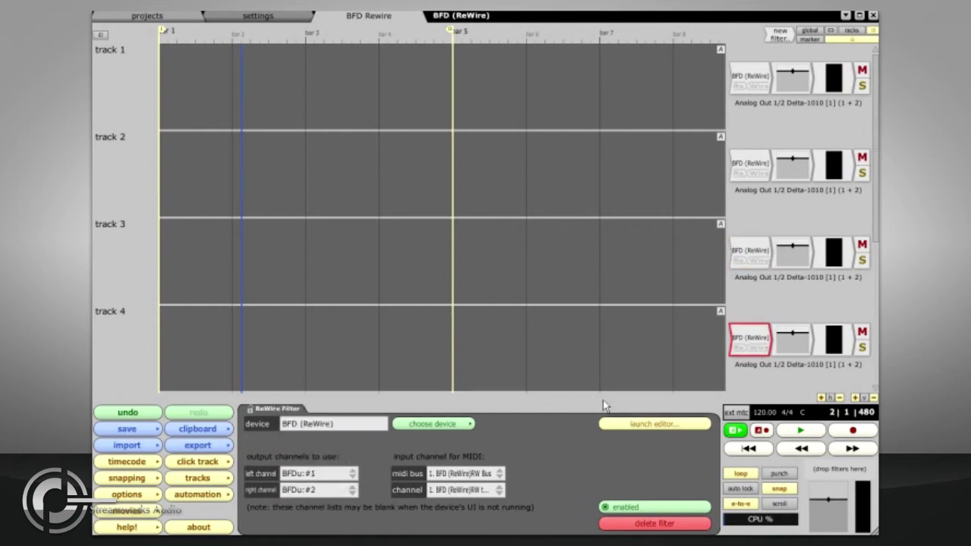
pyautogui.click(329, 490)
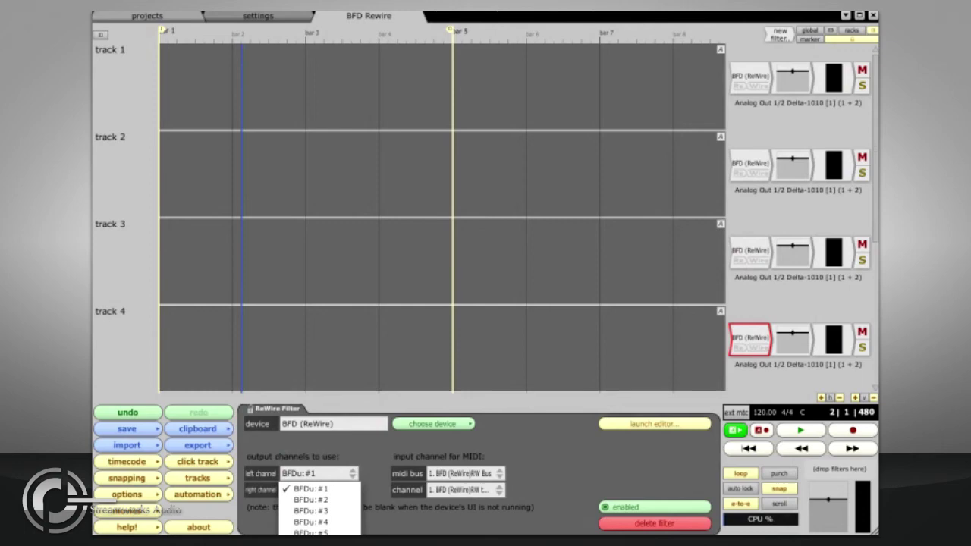
pyautogui.click(333, 500)
pyautogui.click(335, 491)
pyautogui.click(337, 475)
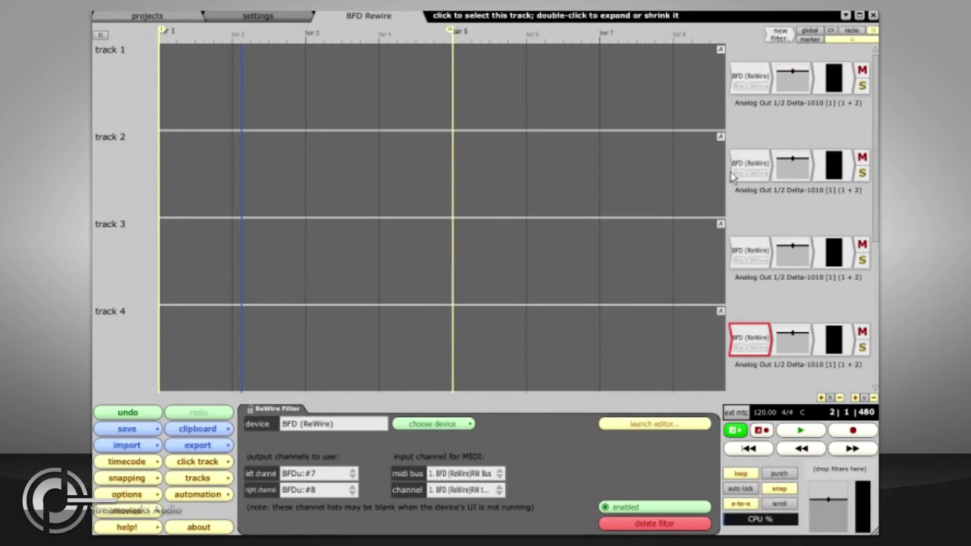
# - Set track 1's input to MIDI Keys, arm it and record a MIDI clip
pyautogui.click(129, 65)
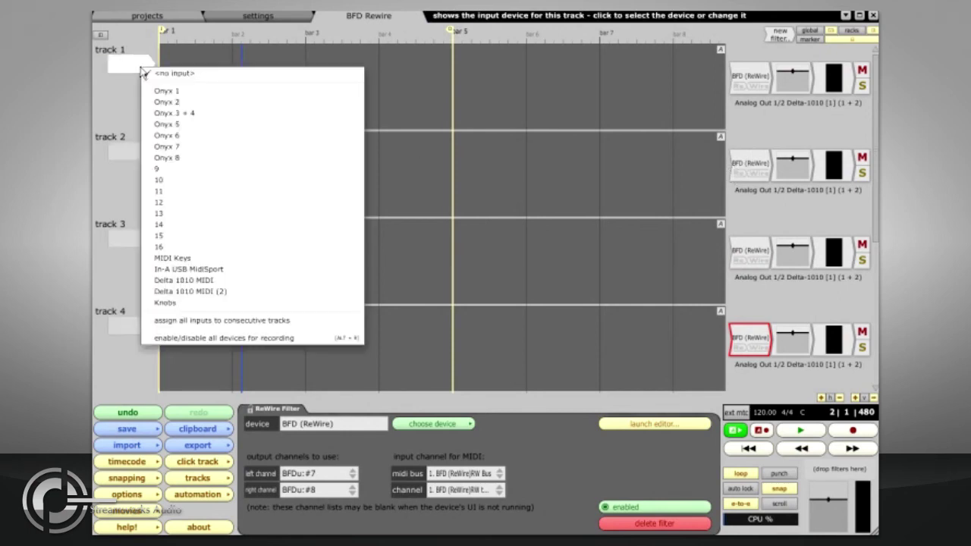
pyautogui.click(199, 259)
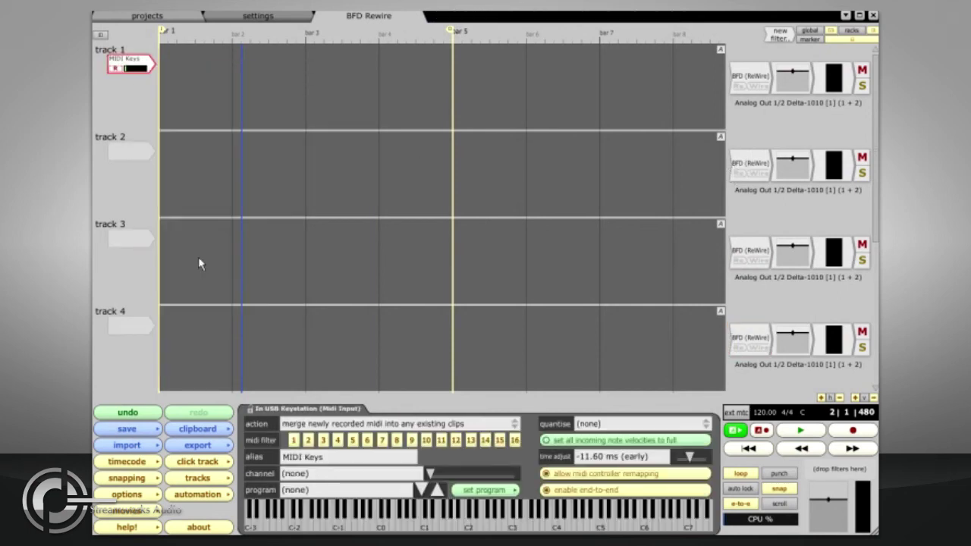
pyautogui.click(115, 68)
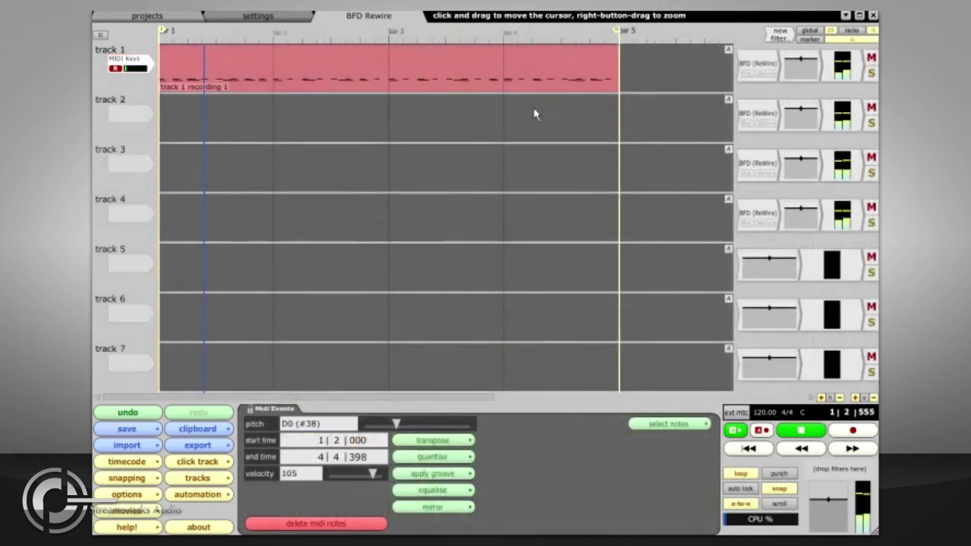
pyautogui.click(497, 55)
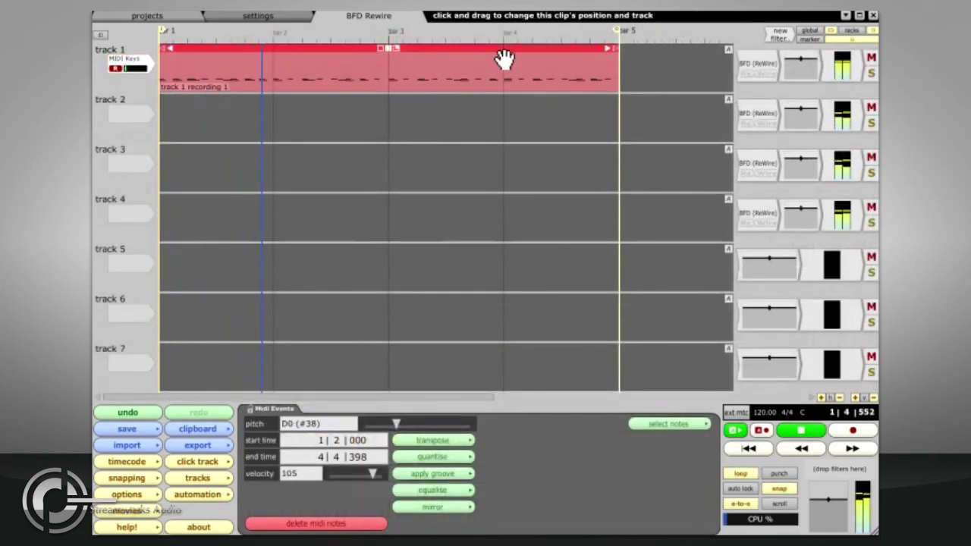
# - Move the recorded clip down to track 5 and copy track 4's BFD ReWire filter onto it
pyautogui.press('Down')
pyautogui.press('Down')
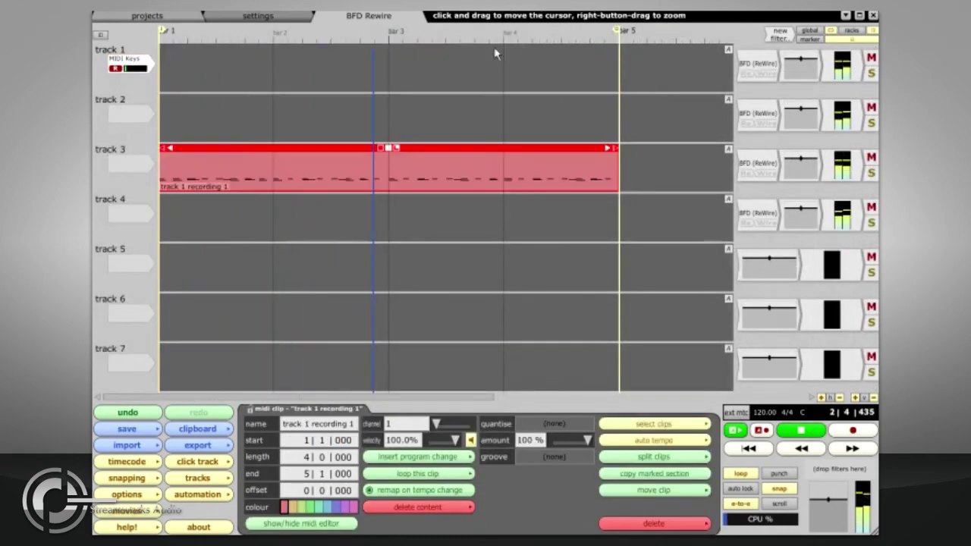
pyautogui.press('Down')
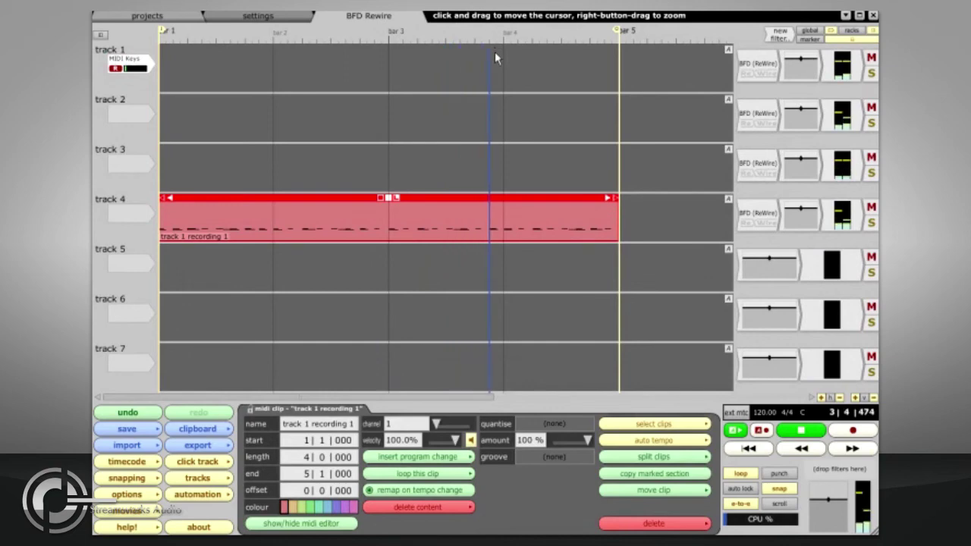
pyautogui.press('space')
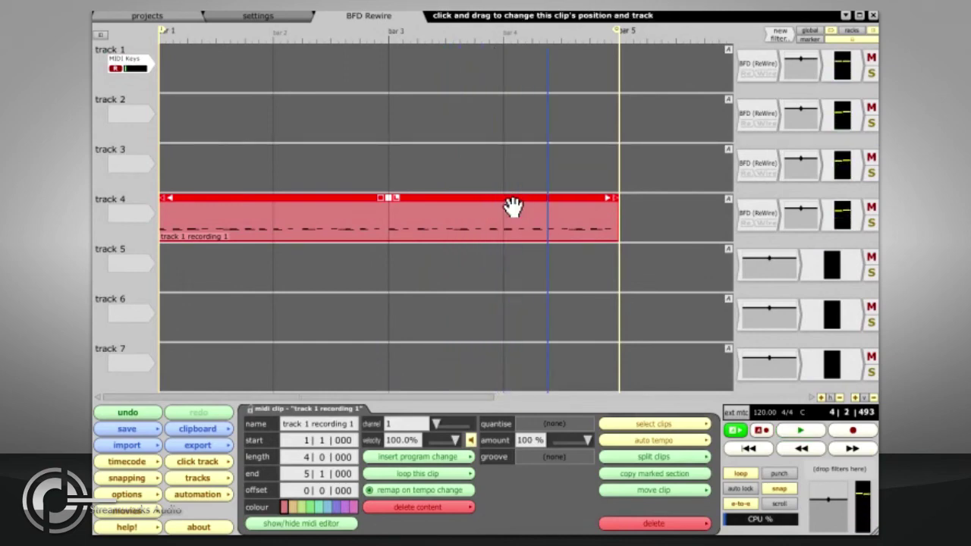
pyautogui.press('Down')
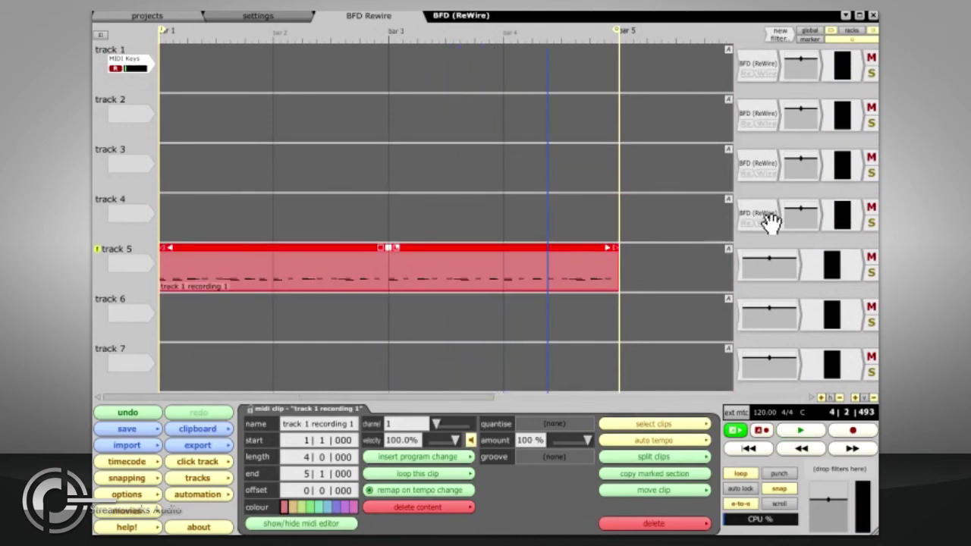
pyautogui.moveTo(771, 222); pyautogui.dragTo(766, 274)
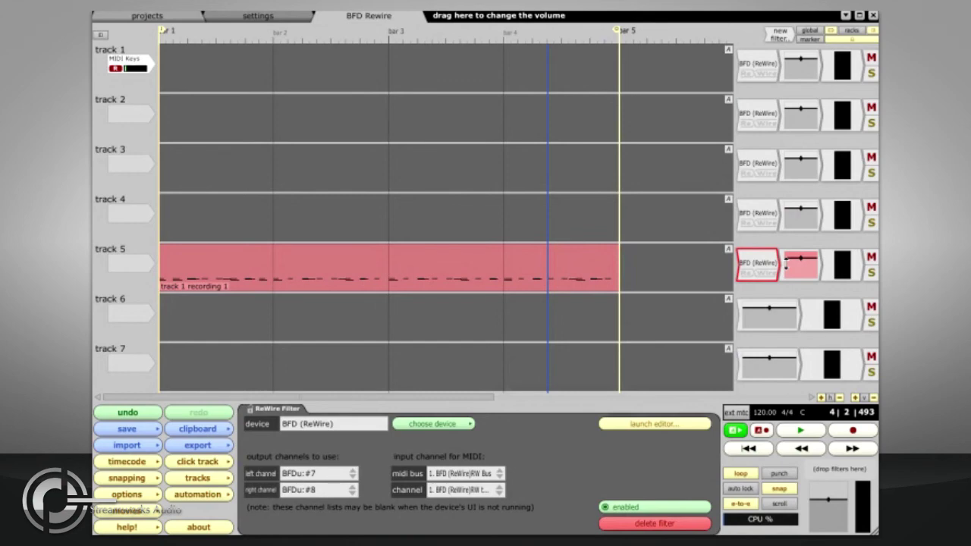
pyautogui.click(809, 431)
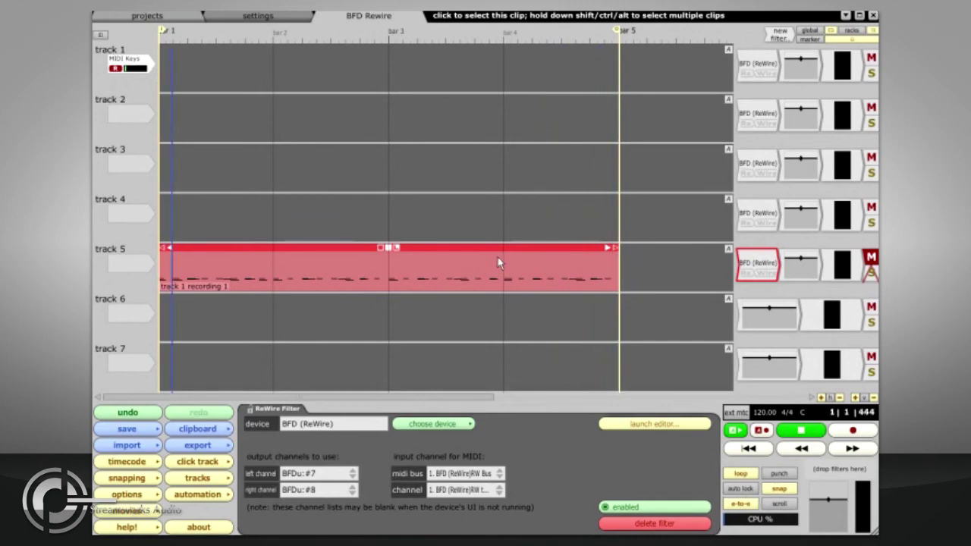
# - Unmute track 5, set its volume to -INF dB, and restart playback
pyautogui.press('space')
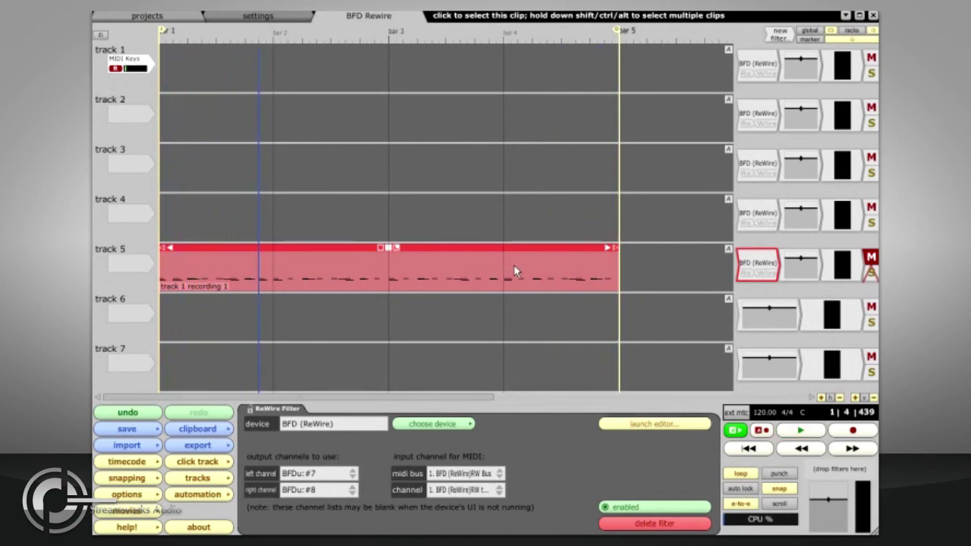
pyautogui.click(868, 262)
pyautogui.click(792, 265)
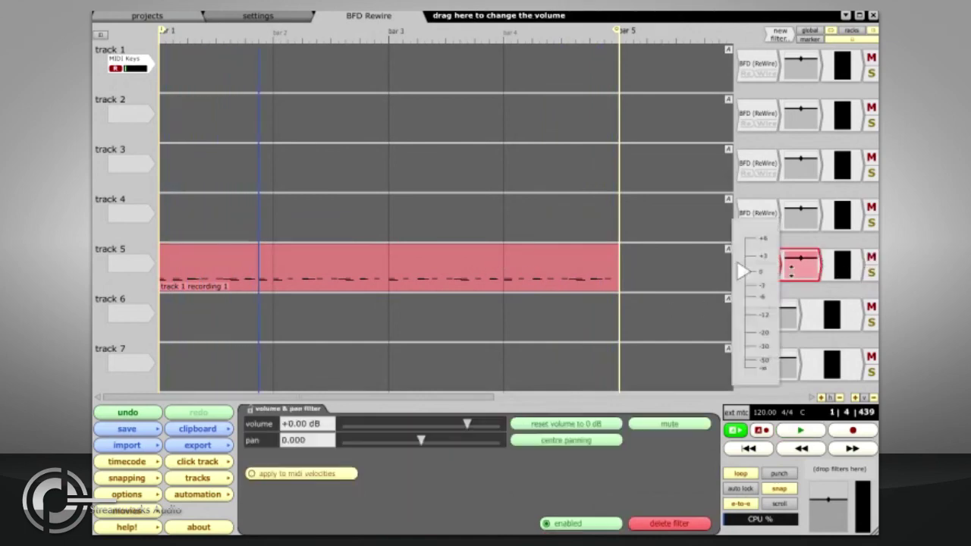
pyautogui.click(669, 424)
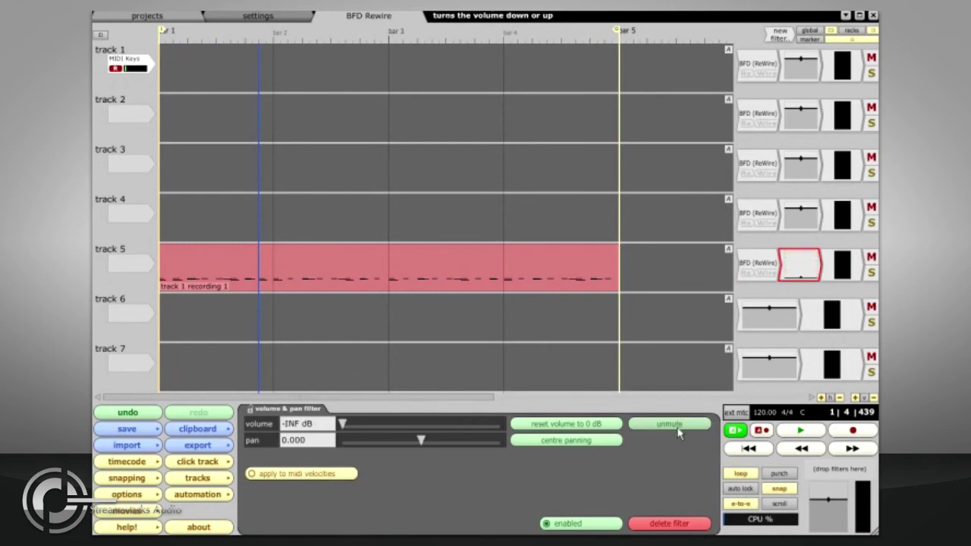
pyautogui.press('space')
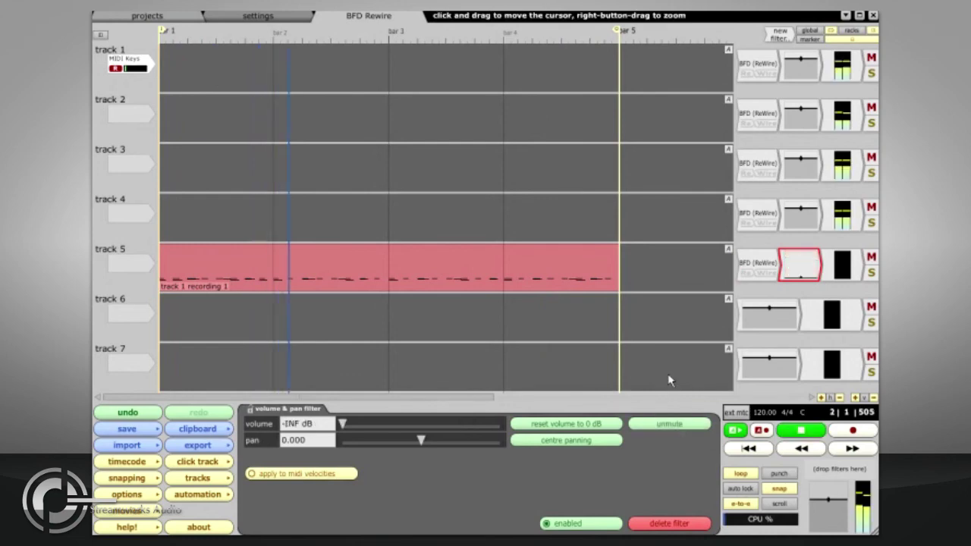
# - Toggle tracks 1–3 muted and back, mute track 5, and briefly solo track 3
pyautogui.click(871, 58)
pyautogui.click(871, 108)
pyautogui.click(871, 158)
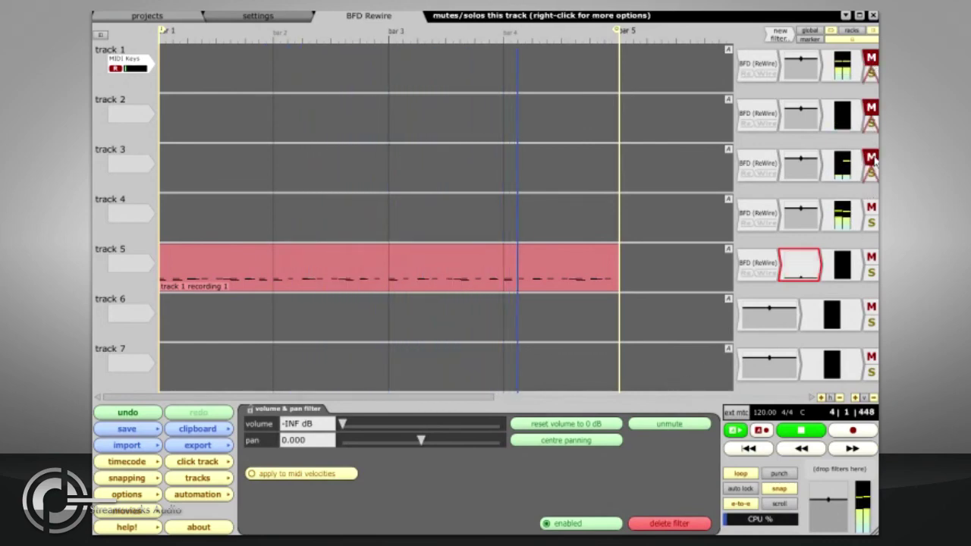
pyautogui.click(871, 158)
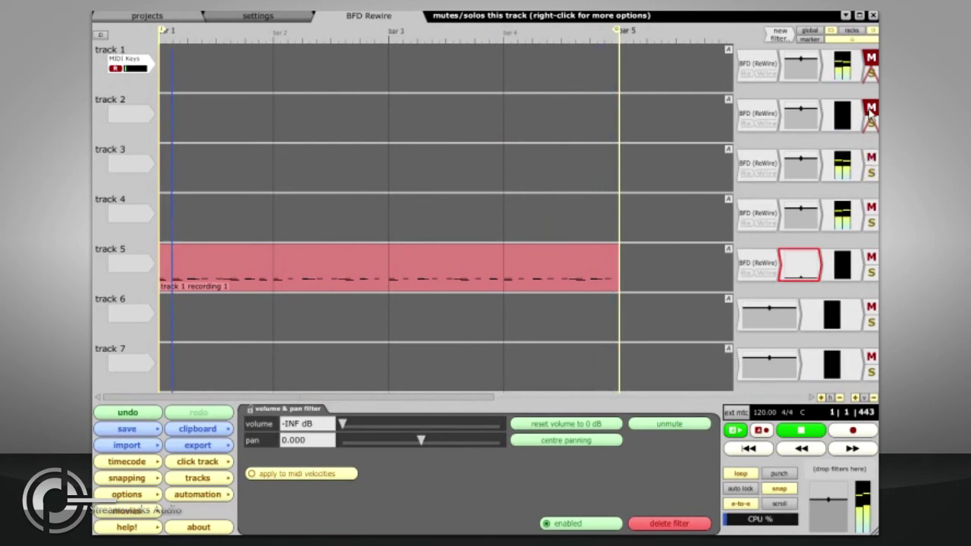
pyautogui.click(871, 108)
pyautogui.click(871, 57)
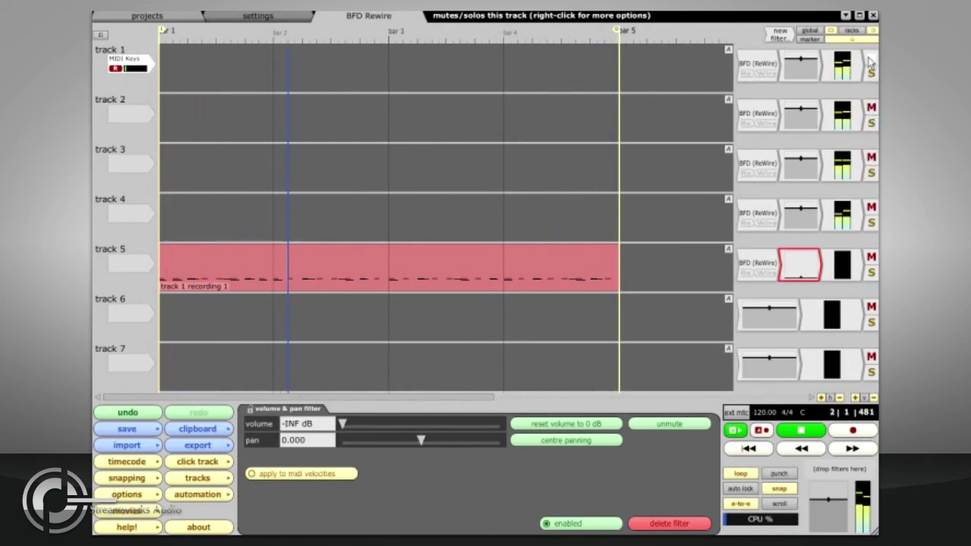
pyautogui.click(871, 258)
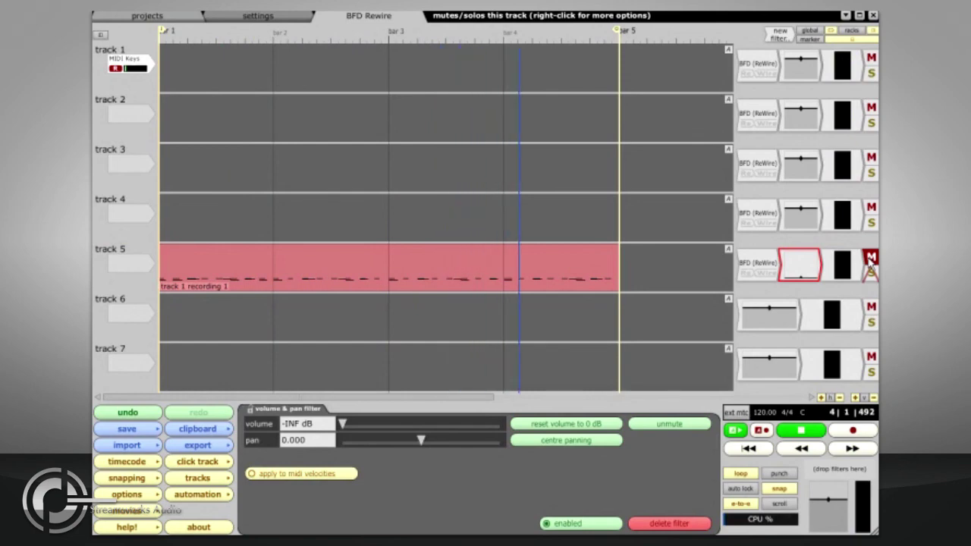
pyautogui.click(871, 173)
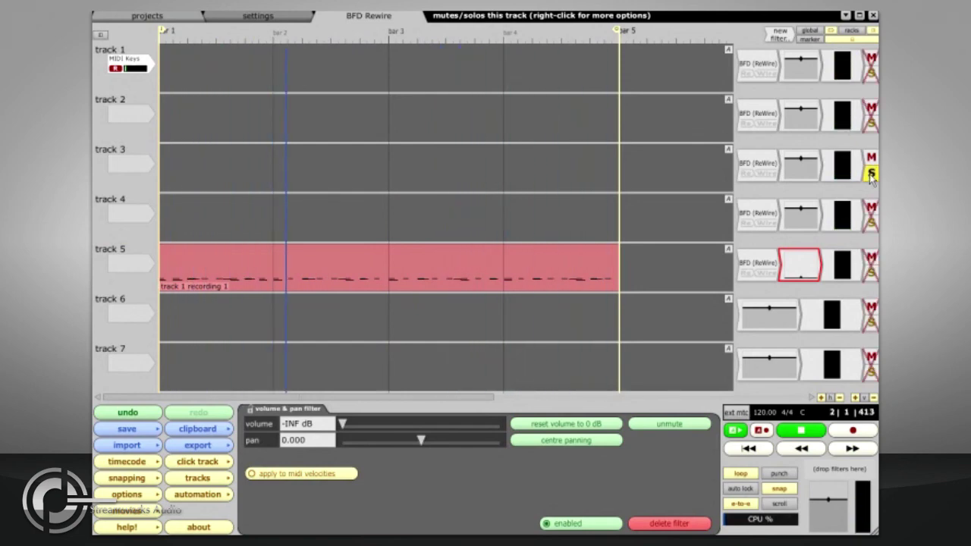
pyautogui.click(871, 173)
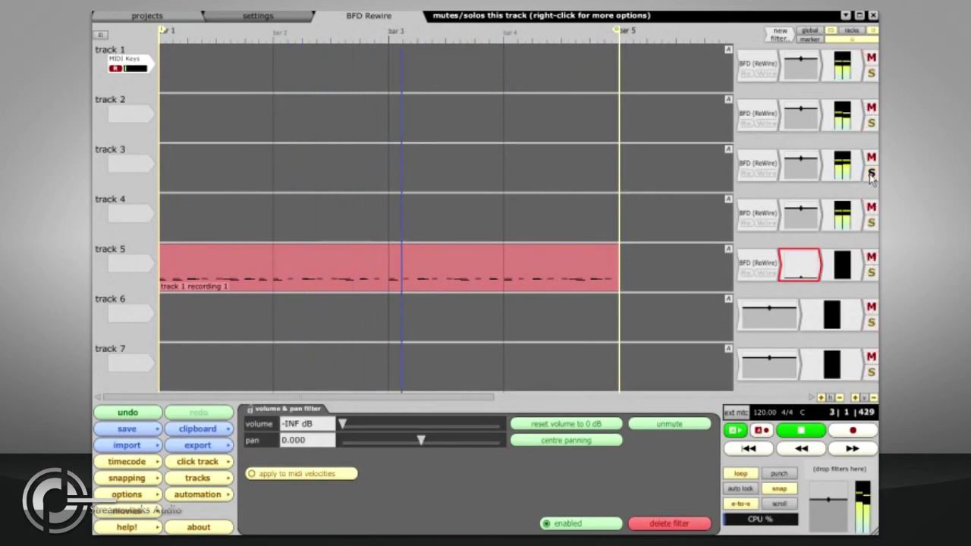
# - Make track 5 solo isolated, then solo tracks 2, 3 and 1 one at a time
pyautogui.click(136, 287)
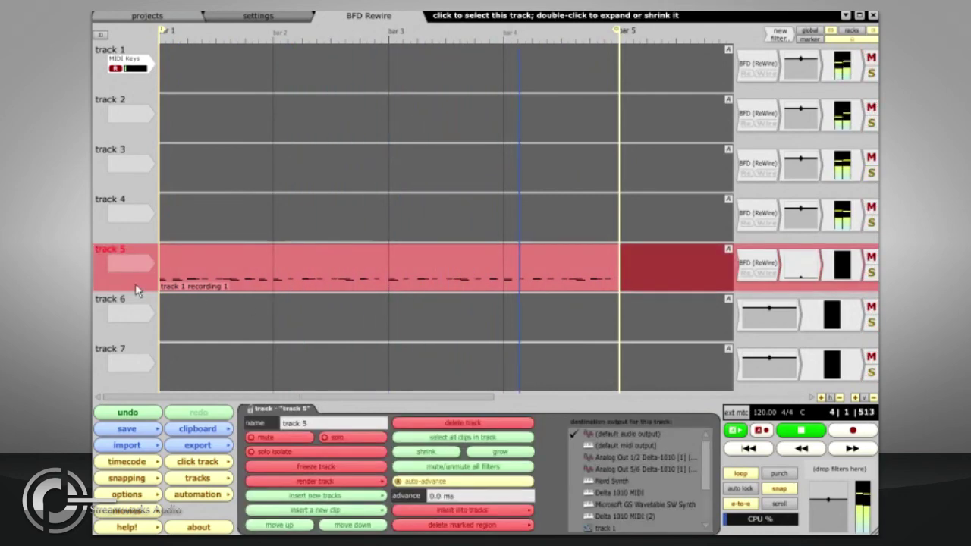
pyautogui.click(348, 453)
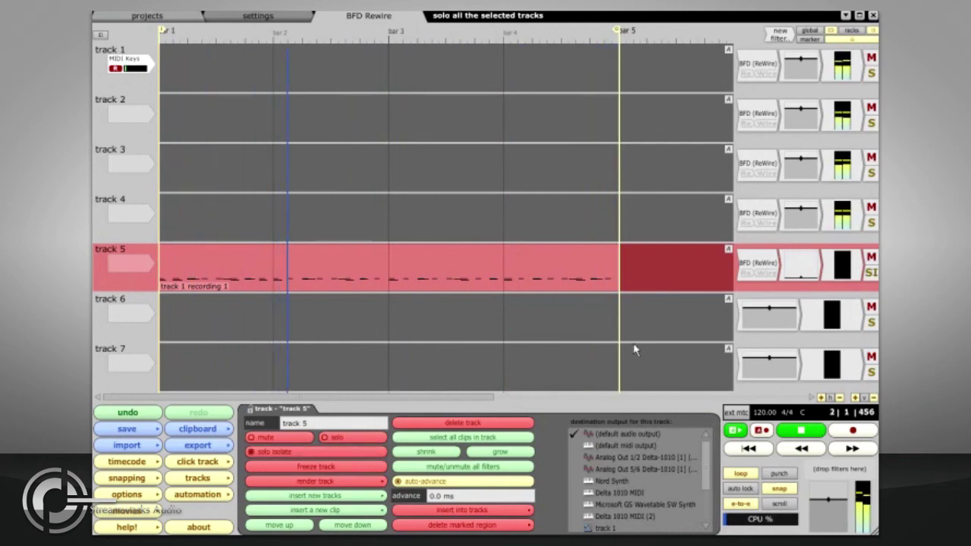
pyautogui.click(871, 124)
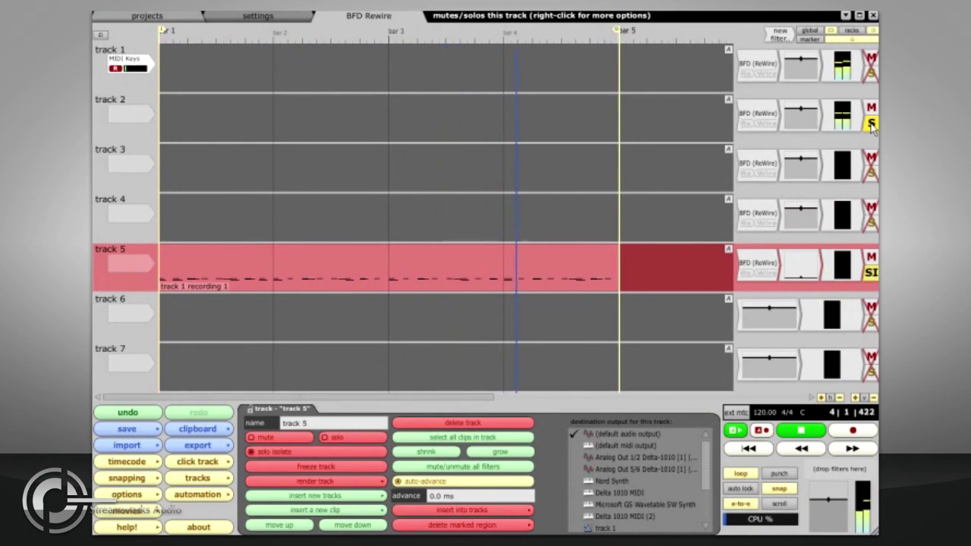
pyautogui.click(871, 124)
pyautogui.click(871, 173)
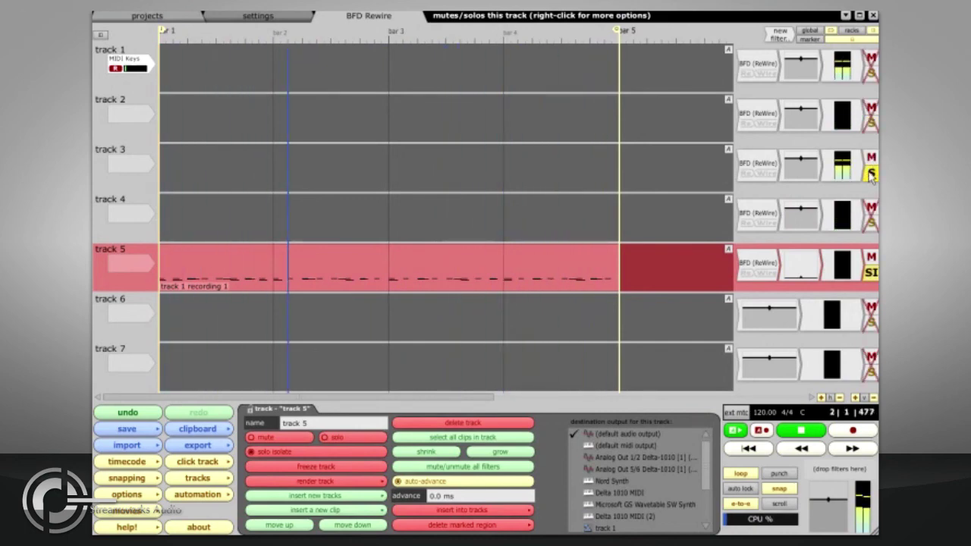
pyautogui.click(871, 173)
pyautogui.click(871, 75)
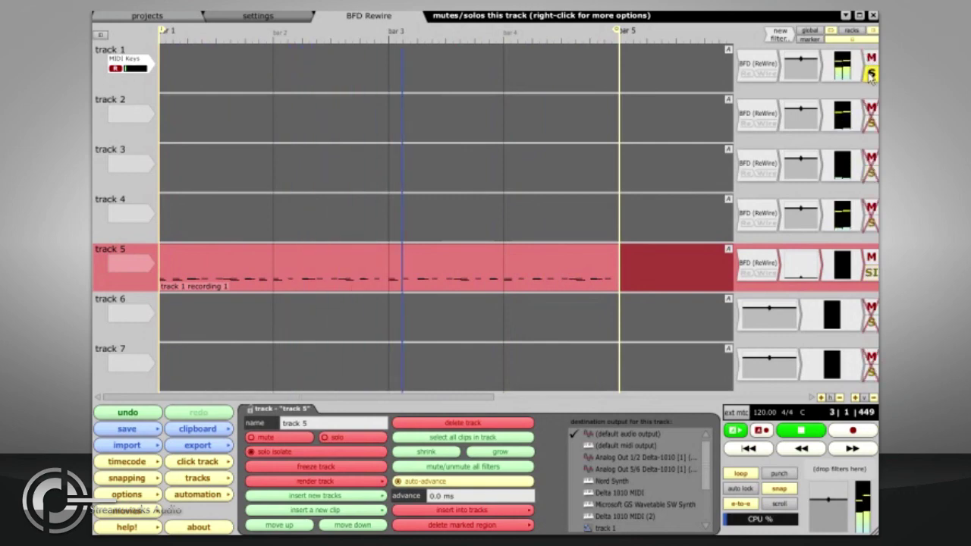
pyautogui.click(871, 74)
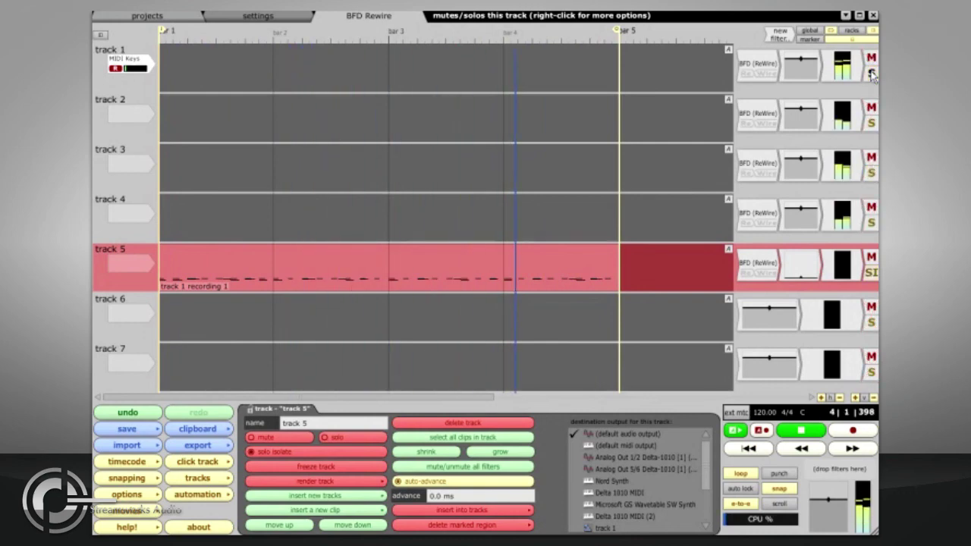
# - Lower track 4's volume to about -11 dB and track 3's to -6.12 dB
pyautogui.click(801, 65)
pyautogui.moveTo(801, 214); pyautogui.dragTo(802, 265)
pyautogui.moveTo(801, 162); pyautogui.dragTo(802, 191)
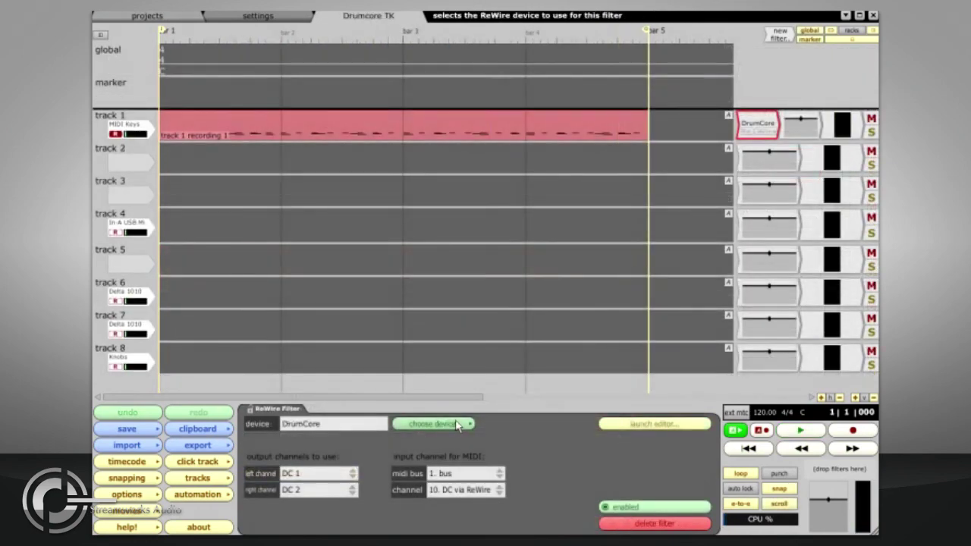
# - Switch track 1's ReWire device to DrumCore on MIDI channel 10. DC via ReWire and start playback
pyautogui.click(456, 425)
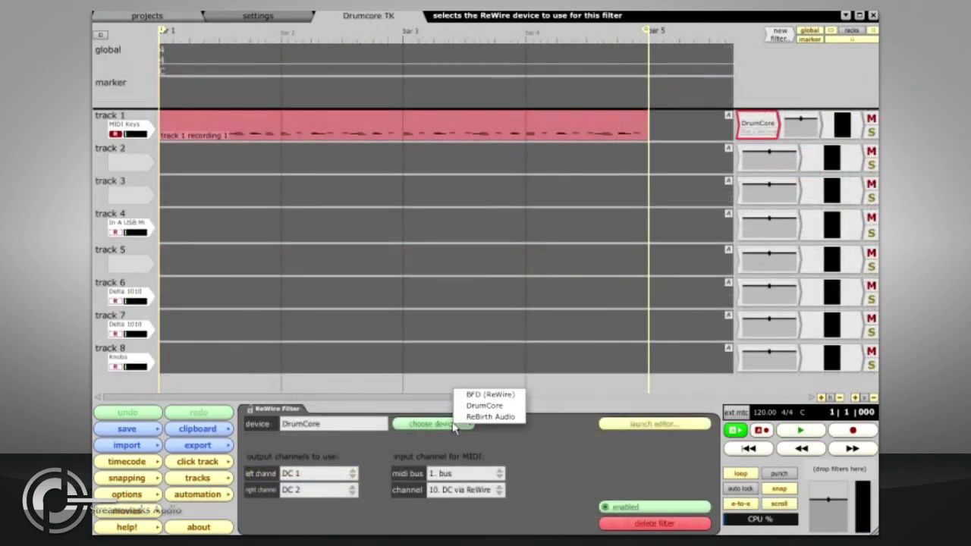
pyautogui.click(517, 410)
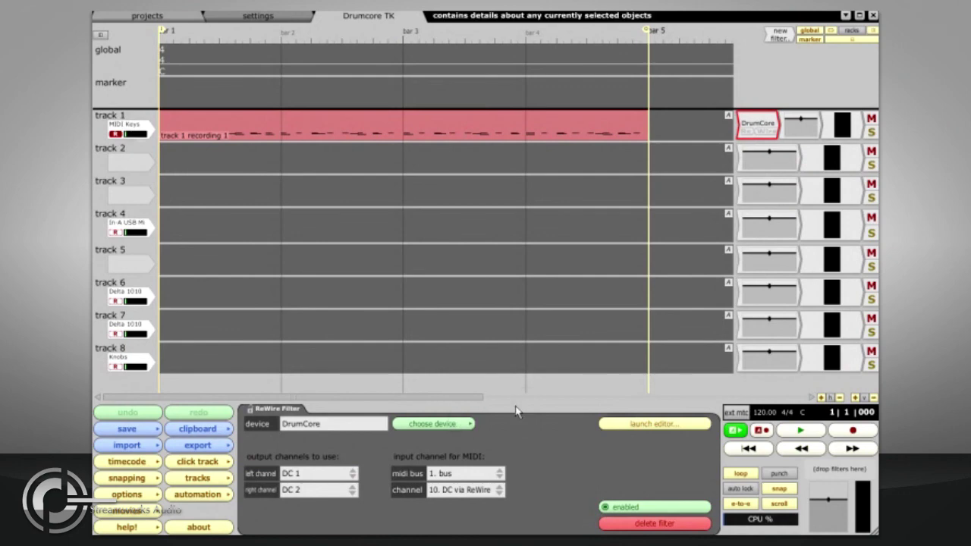
pyautogui.click(492, 491)
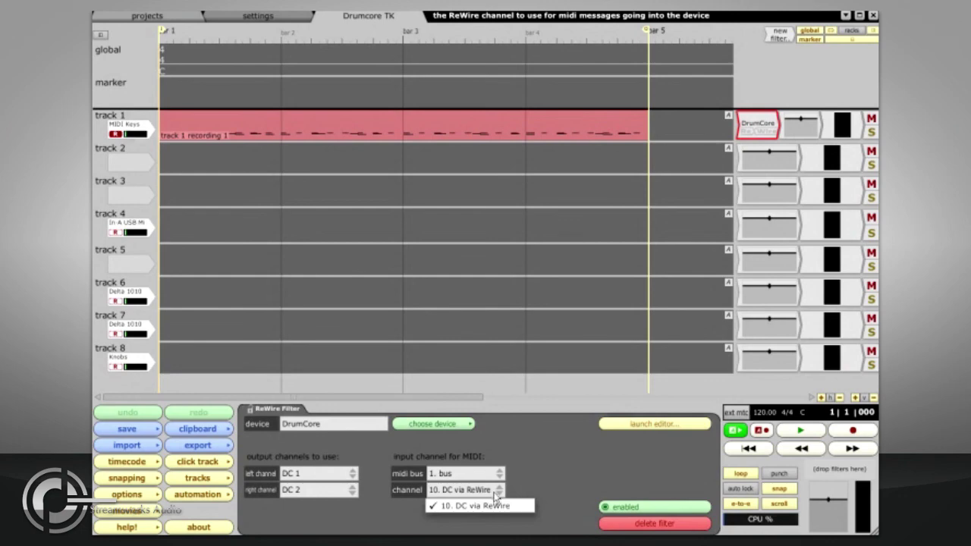
pyautogui.click(495, 497)
pyautogui.click(800, 431)
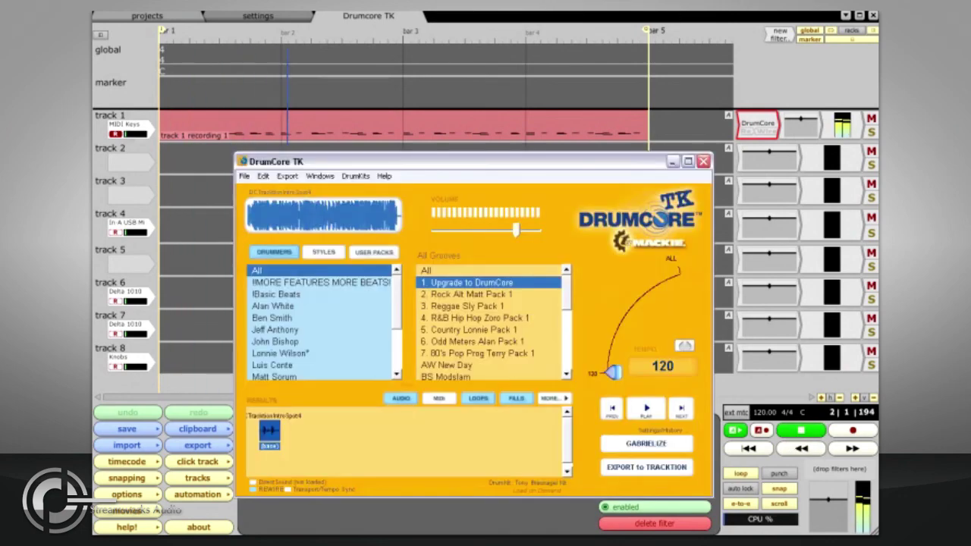
# - Try the AW New Day and Michael Shrieve kits, settle on the Terry Bozzio Kit, and stop playback
pyautogui.click(356, 177)
pyautogui.click(369, 190)
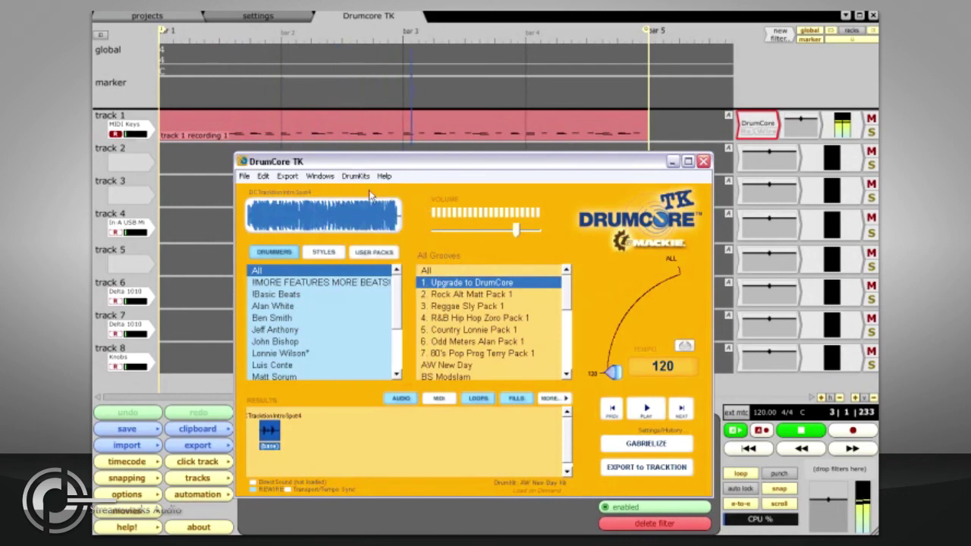
pyautogui.click(356, 176)
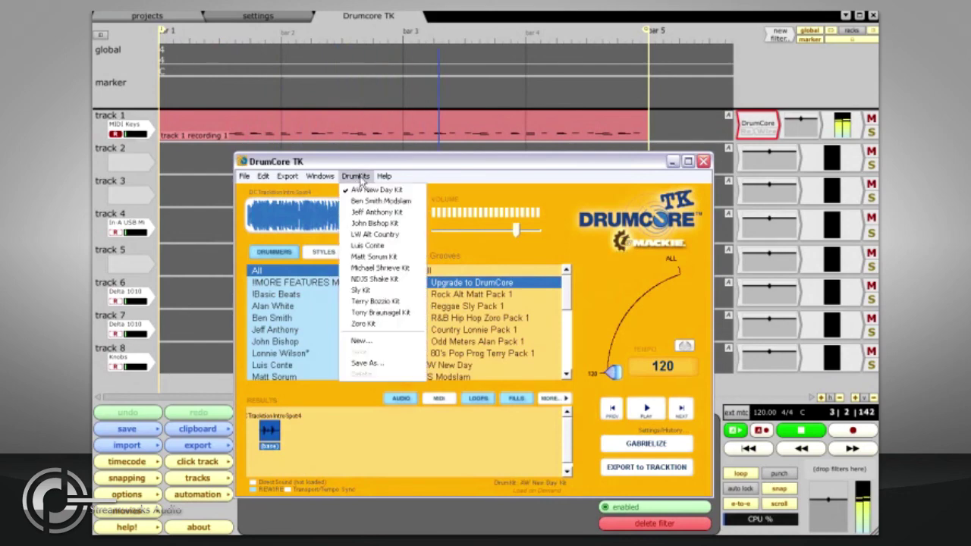
pyautogui.click(383, 268)
pyautogui.click(356, 176)
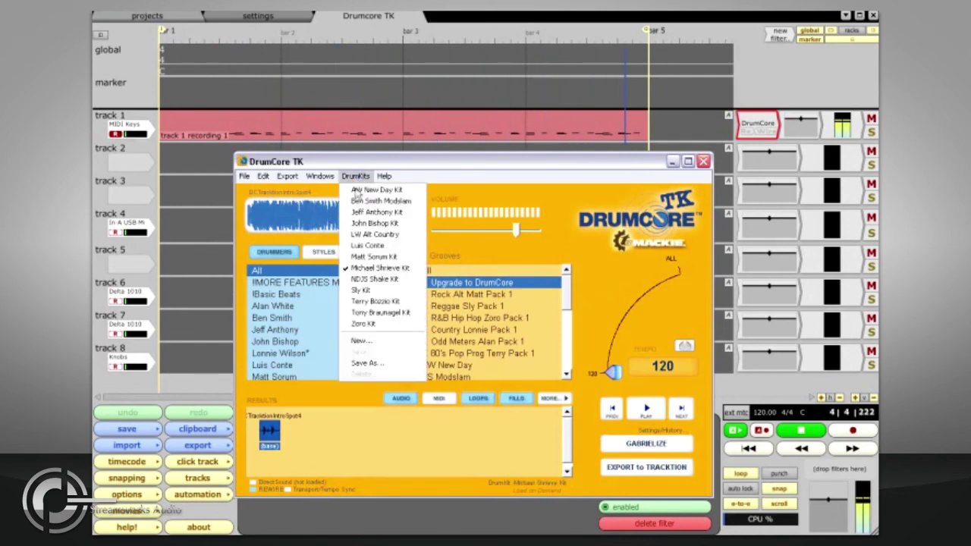
pyautogui.click(377, 301)
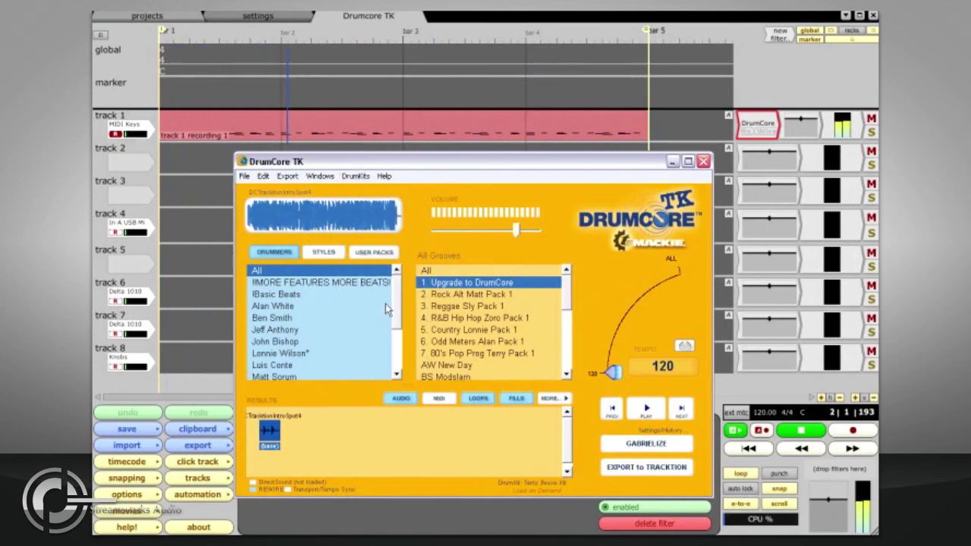
pyautogui.press('space')
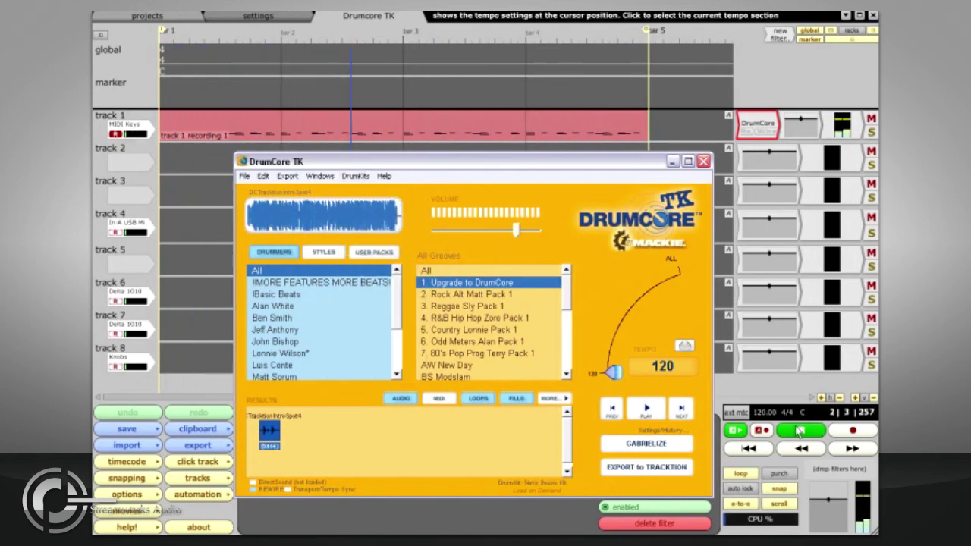
# - Preview Alan White's AW ND groove, variation 1 and the ChnaBell variation
pyautogui.click(282, 306)
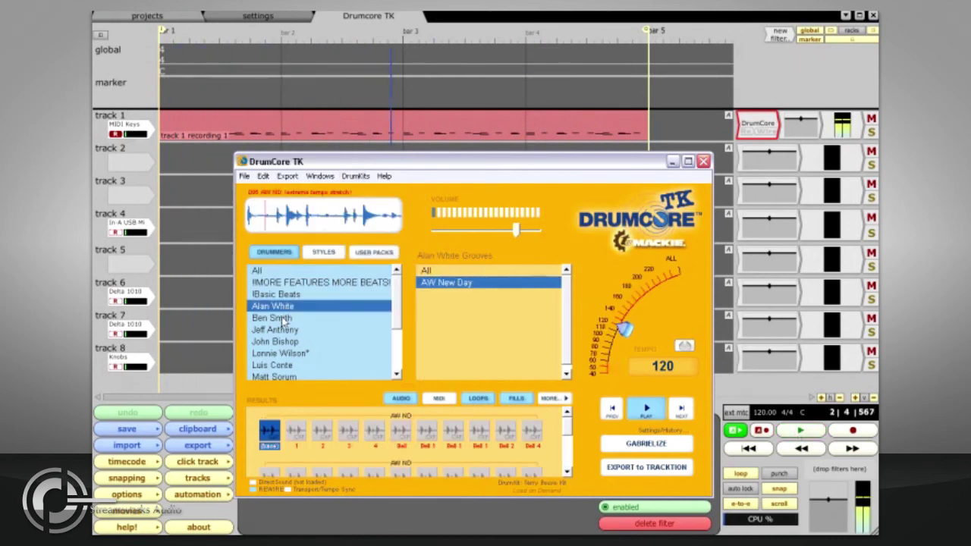
pyautogui.click(295, 432)
pyautogui.scroll(-2, 325, 438)
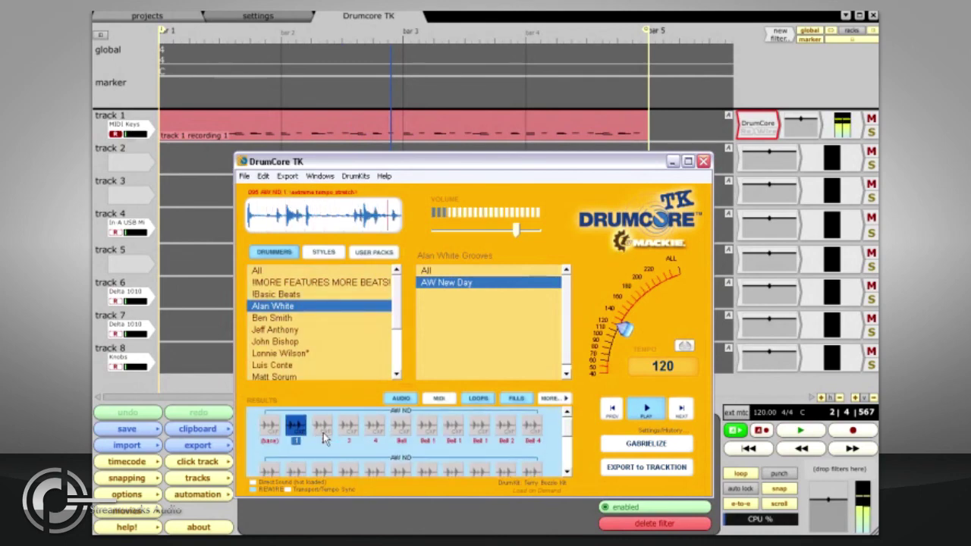
pyautogui.click(350, 468)
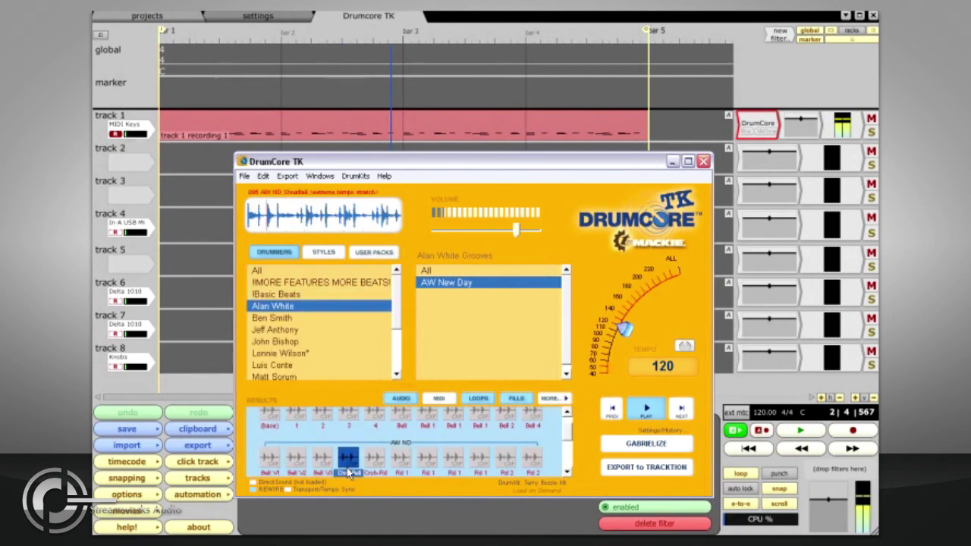
# - Browse Latin style grooves and preview variation 1 of LC Open Heart
pyautogui.click(322, 253)
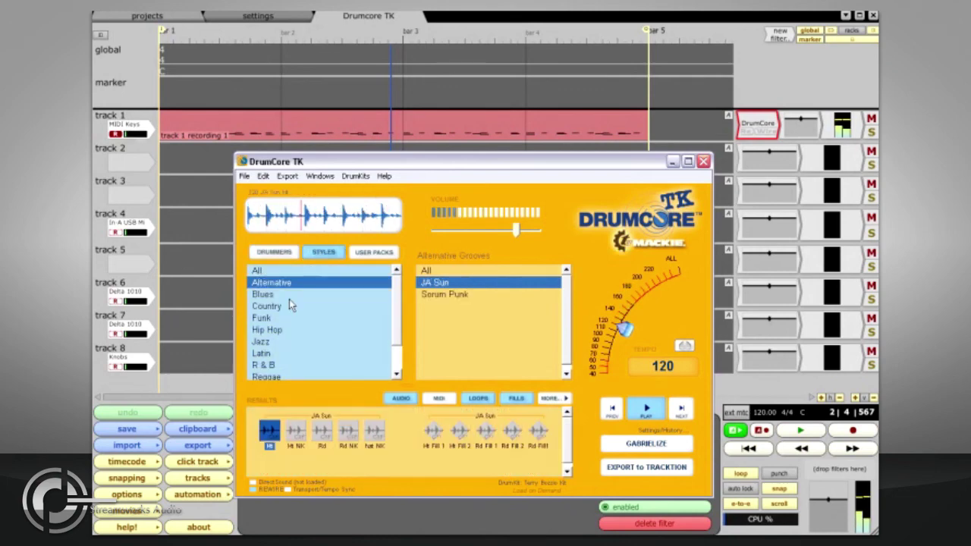
pyautogui.scroll(-1, 290, 304)
pyautogui.click(265, 348)
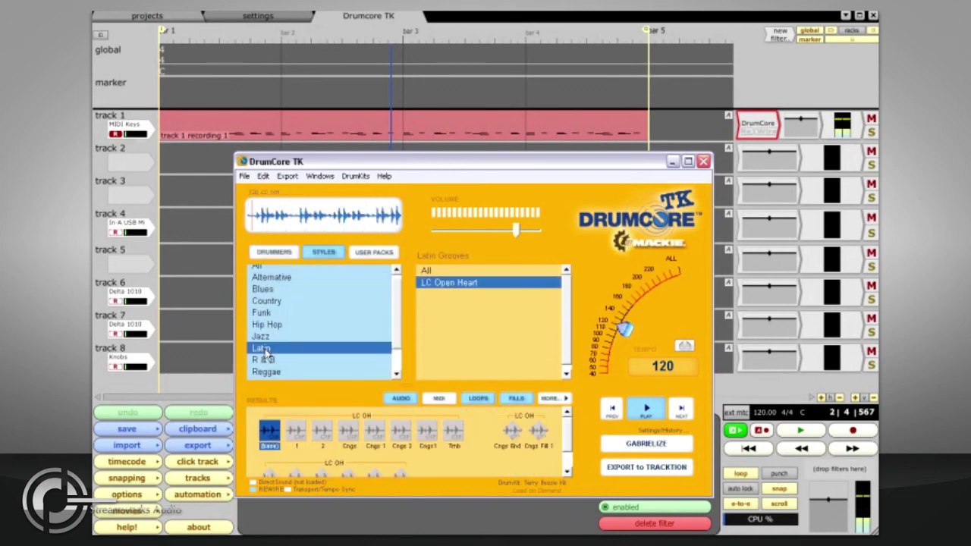
pyautogui.click(296, 432)
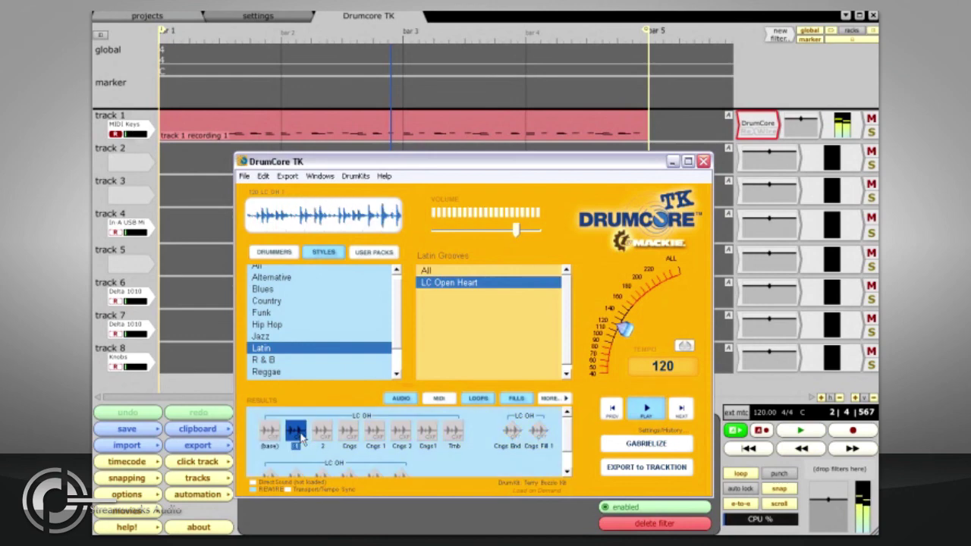